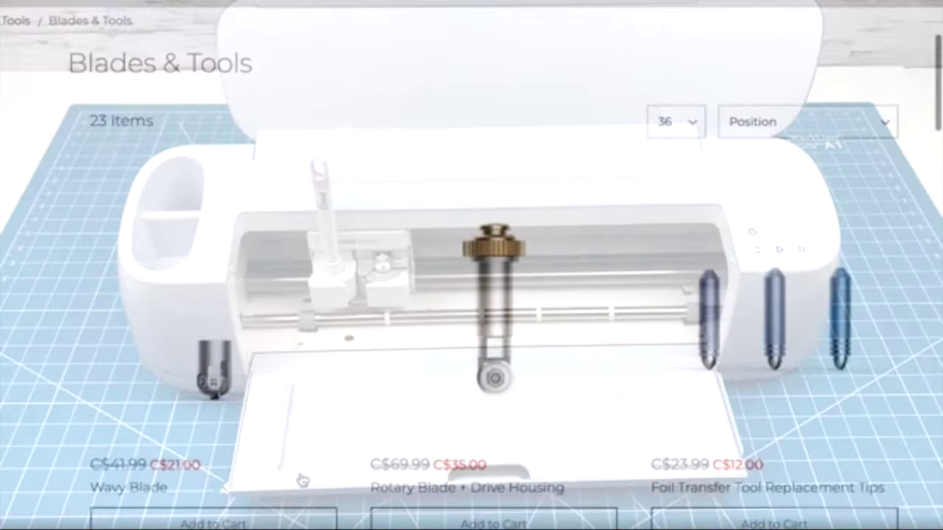
Step: Scroll the Blades & Tools grid from the Wavy Blade down to QuickSwap housings and debossing tips
{"action": "scroll", "coordinate": [302, 480], "scroll_direction": "down", "scroll_amount": 2}
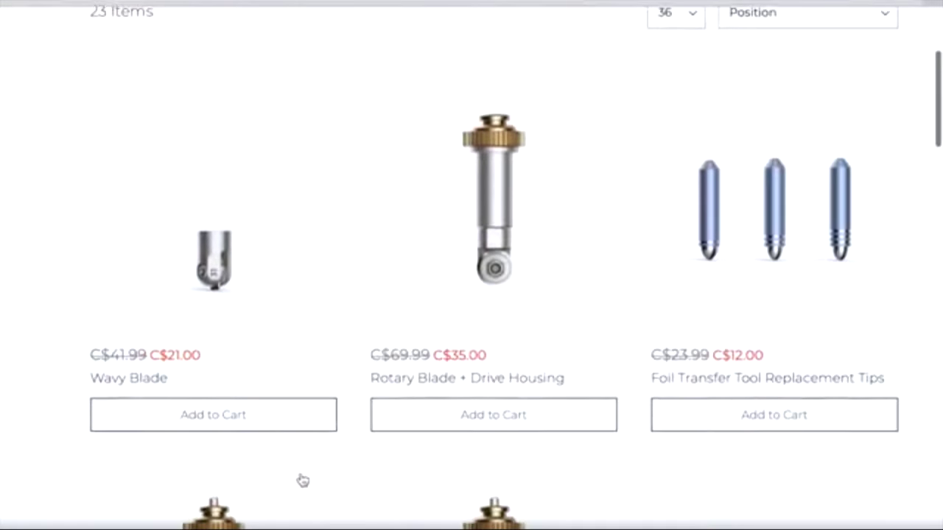
{"action": "scroll", "coordinate": [302, 479], "scroll_direction": "down", "scroll_amount": 1}
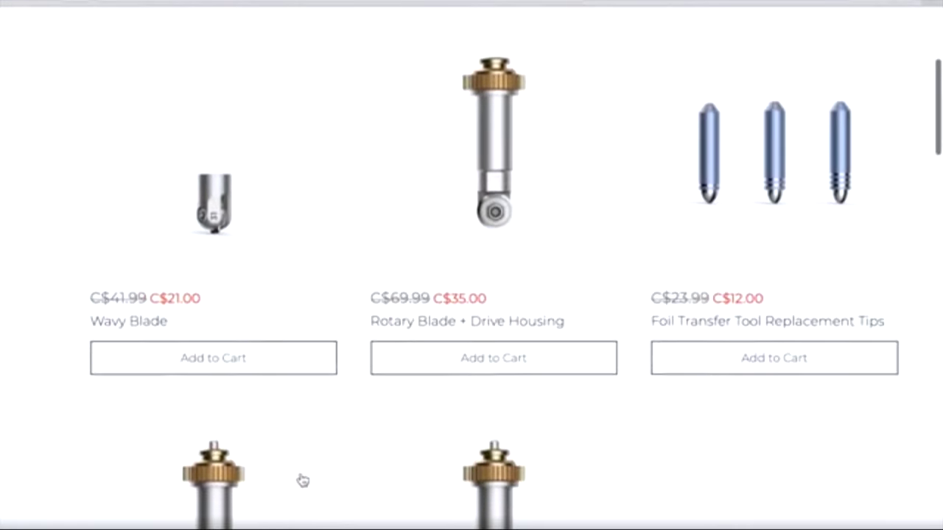
{"action": "scroll", "coordinate": [302, 480], "scroll_direction": "down", "scroll_amount": 3}
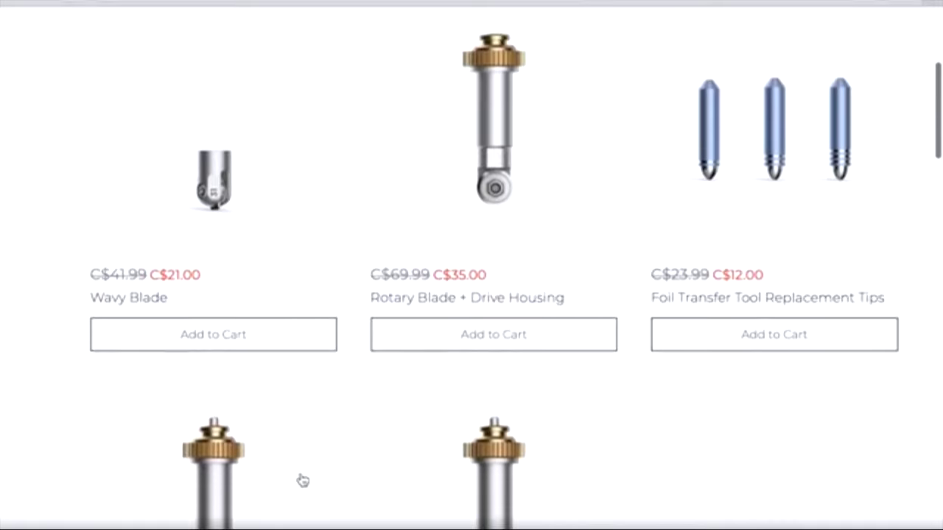
{"action": "scroll", "coordinate": [302, 480], "scroll_direction": "down", "scroll_amount": 1}
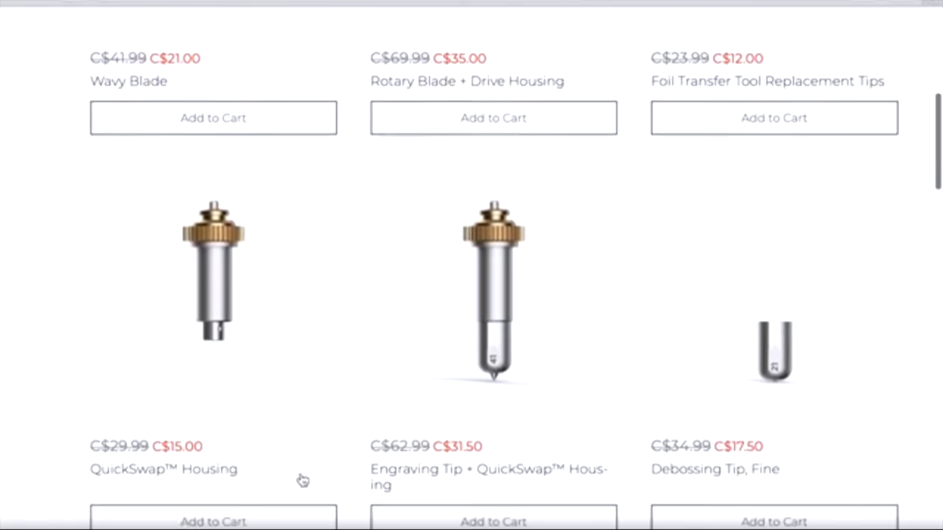
{"action": "scroll", "coordinate": [302, 479], "scroll_direction": "down", "scroll_amount": 3}
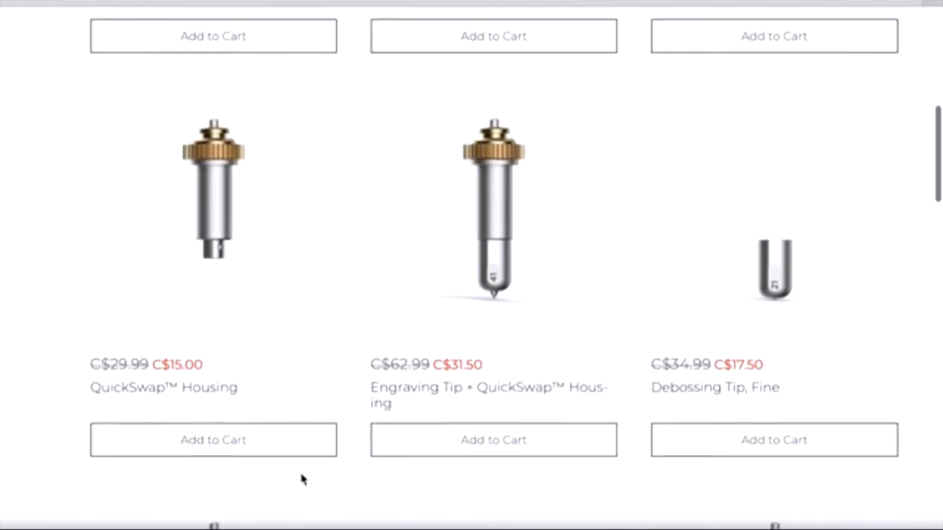
{"action": "scroll", "coordinate": [302, 479], "scroll_direction": "down", "scroll_amount": 1}
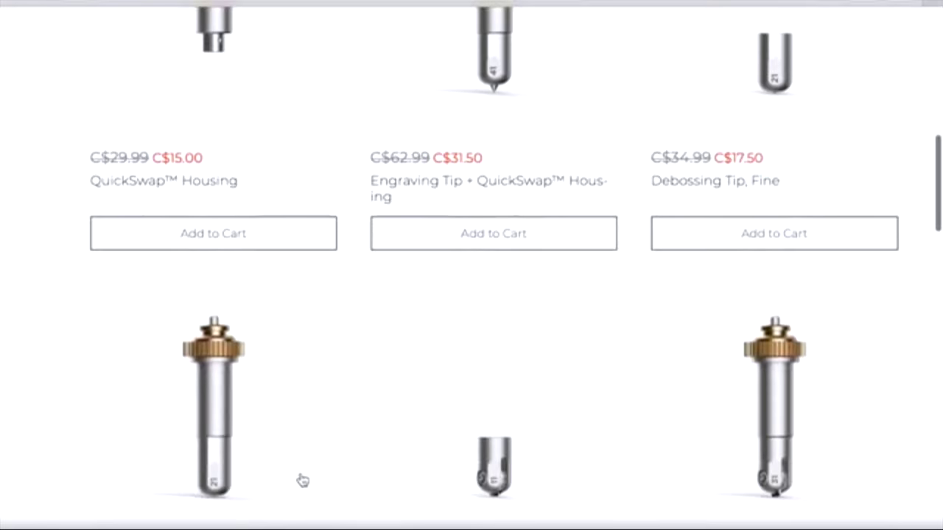
{"action": "scroll", "coordinate": [302, 481], "scroll_direction": "down", "scroll_amount": 4}
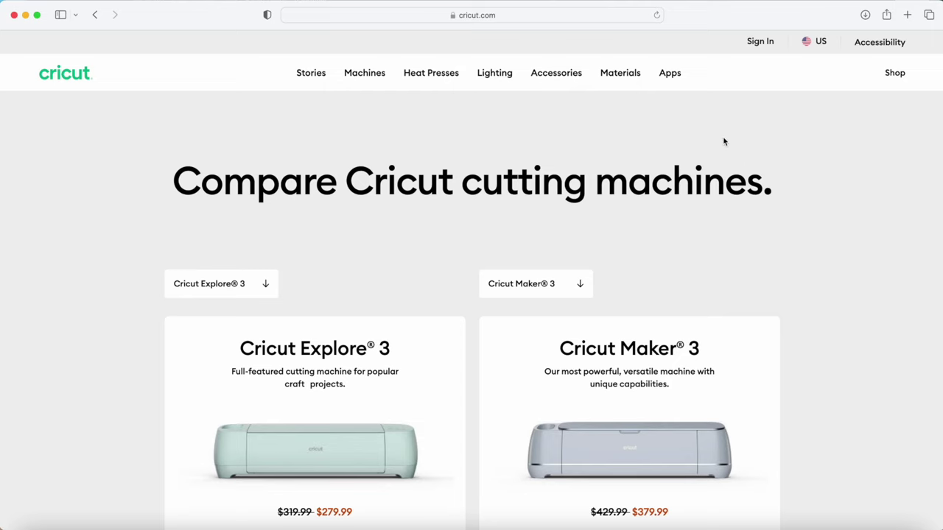
Step: Download Design Space for Mac from cricut.com's Apps page, agreeing to the terms of use
{"action": "left_click", "coordinate": [670, 76]}
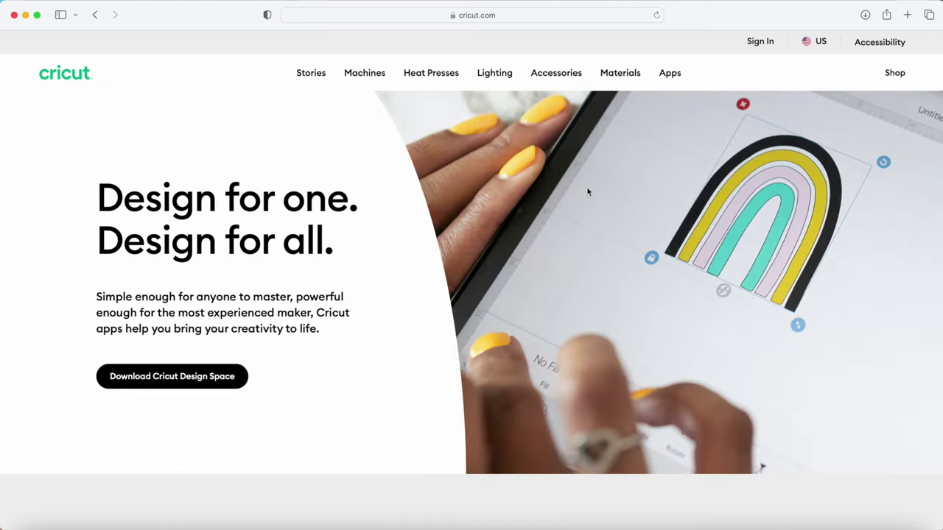
{"action": "left_click", "coordinate": [161, 377]}
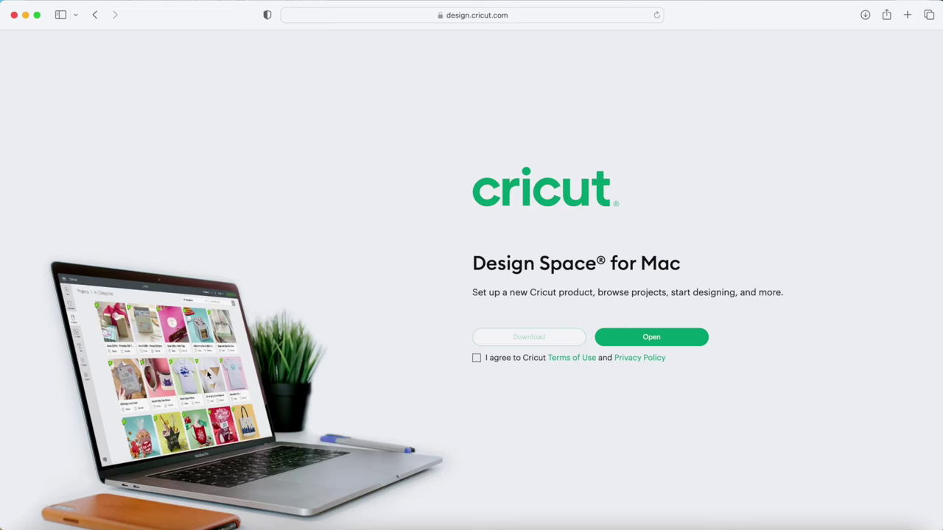
{"action": "left_click", "coordinate": [477, 358]}
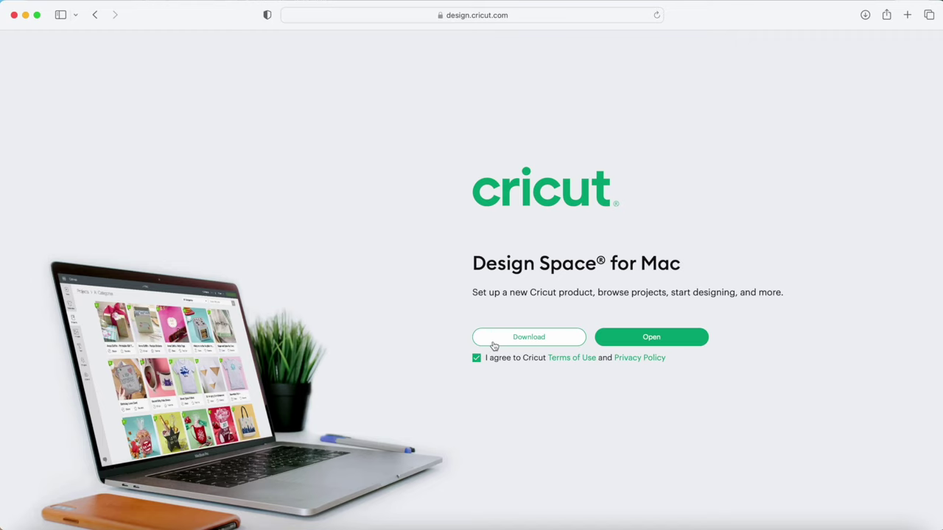
{"action": "left_click", "coordinate": [500, 344]}
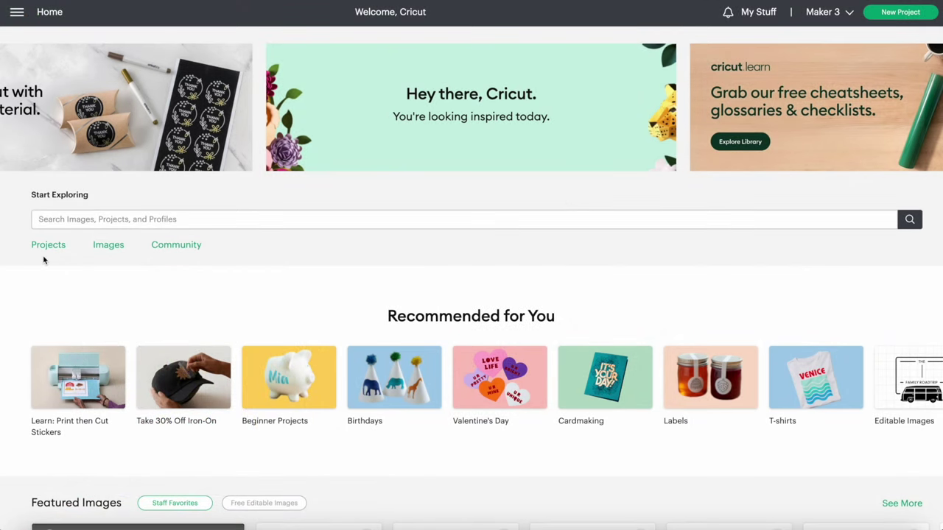
{"action": "scroll", "coordinate": [43, 260], "scroll_direction": "down", "scroll_amount": 3}
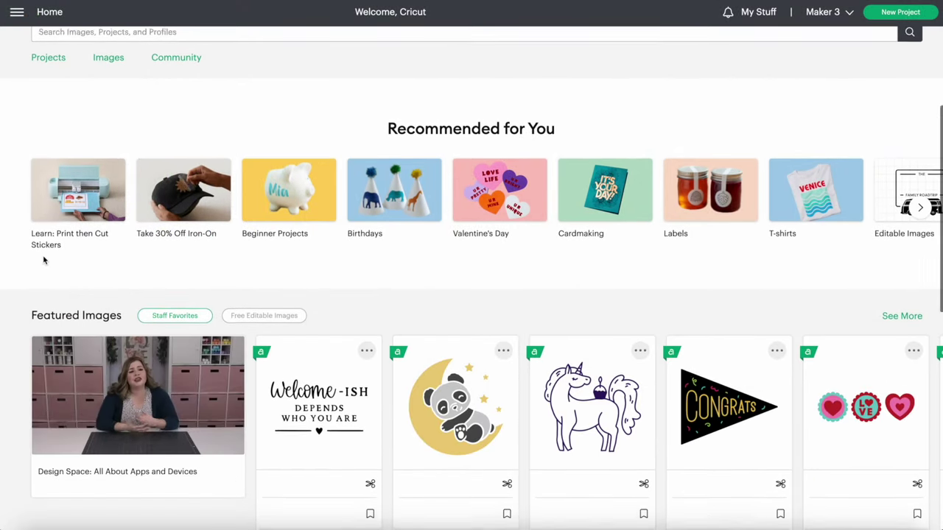
{"action": "scroll", "coordinate": [43, 261], "scroll_direction": "down", "scroll_amount": 4}
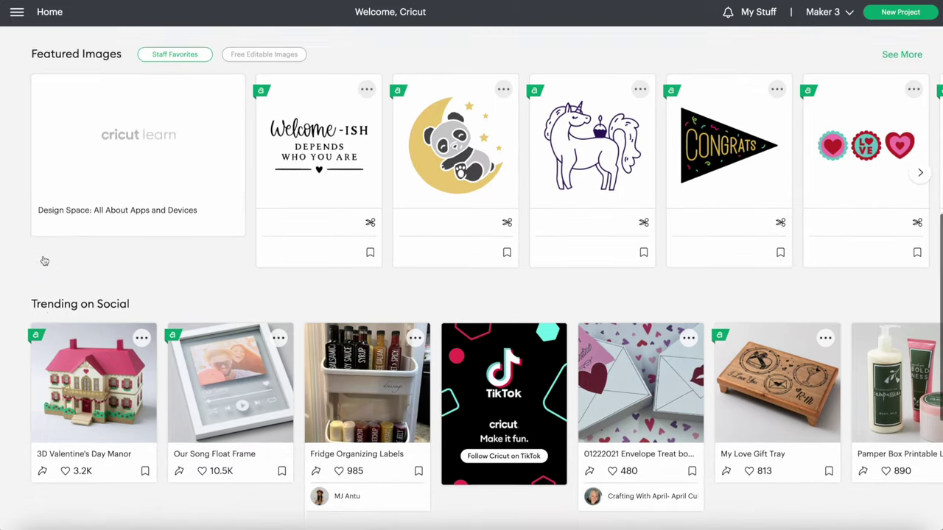
{"action": "scroll", "coordinate": [43, 260], "scroll_direction": "down", "scroll_amount": 4}
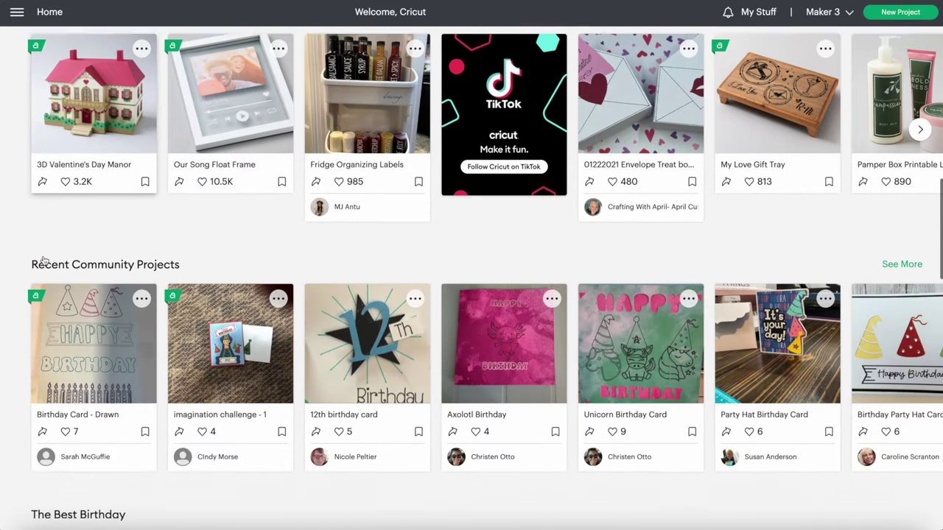
{"action": "scroll", "coordinate": [44, 260], "scroll_direction": "down", "scroll_amount": 2}
{"action": "scroll", "coordinate": [44, 260], "scroll_direction": "up", "scroll_amount": 9}
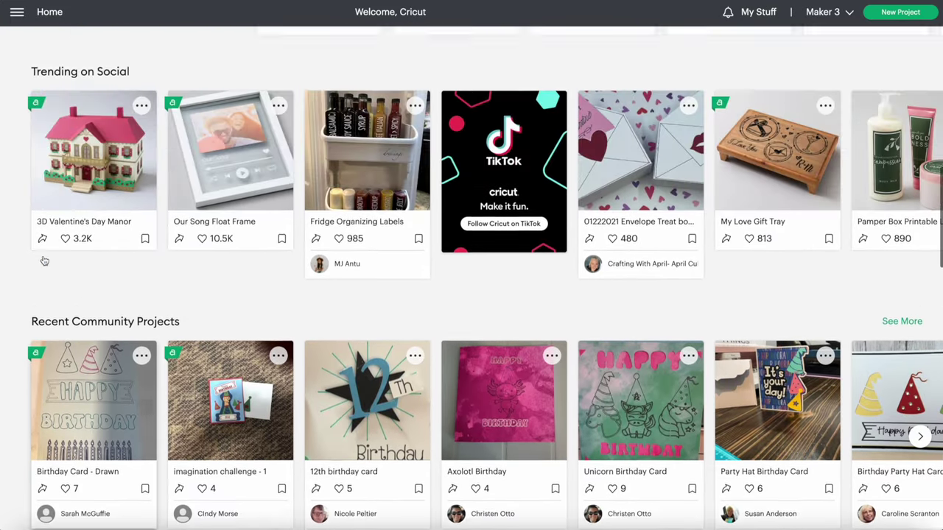
{"action": "scroll", "coordinate": [43, 260], "scroll_direction": "up", "scroll_amount": 2}
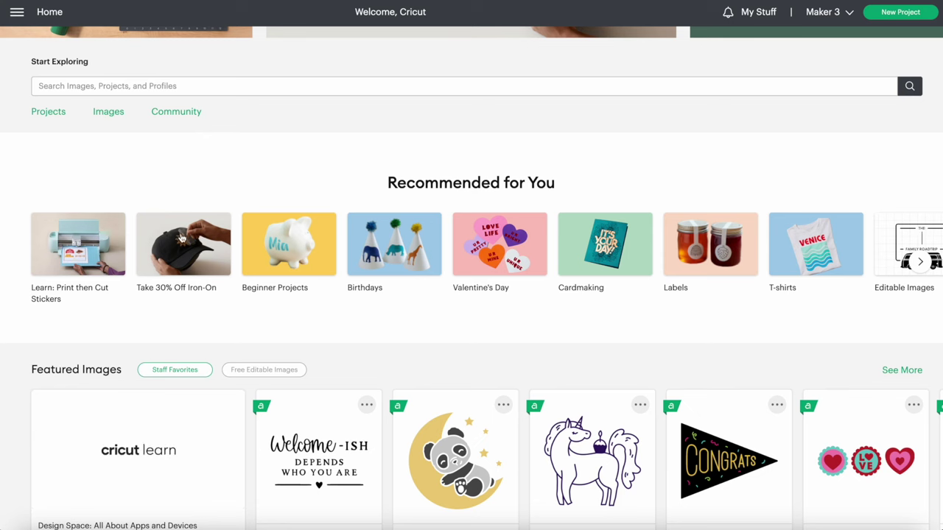
{"action": "left_click", "coordinate": [293, 249]}
{"action": "scroll", "coordinate": [6, 294], "scroll_direction": "down", "scroll_amount": 2}
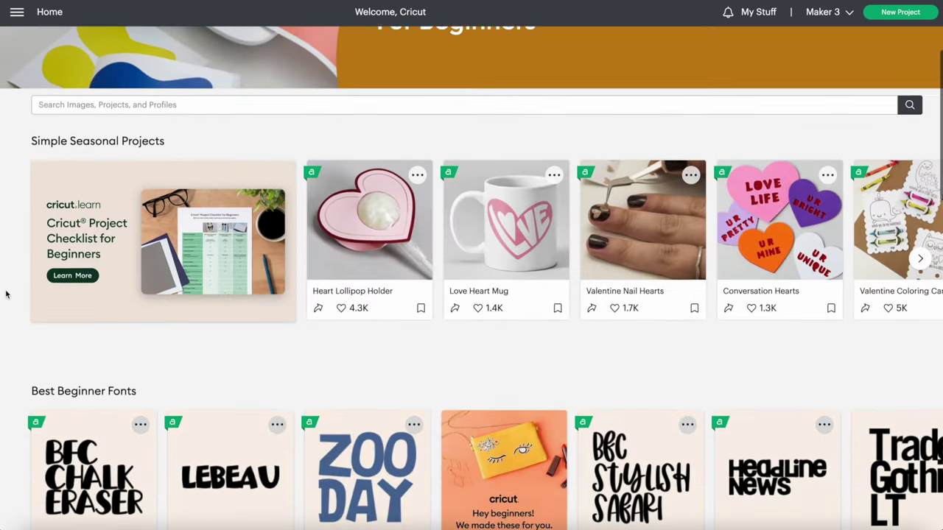
{"action": "scroll", "coordinate": [6, 294], "scroll_direction": "down", "scroll_amount": 3}
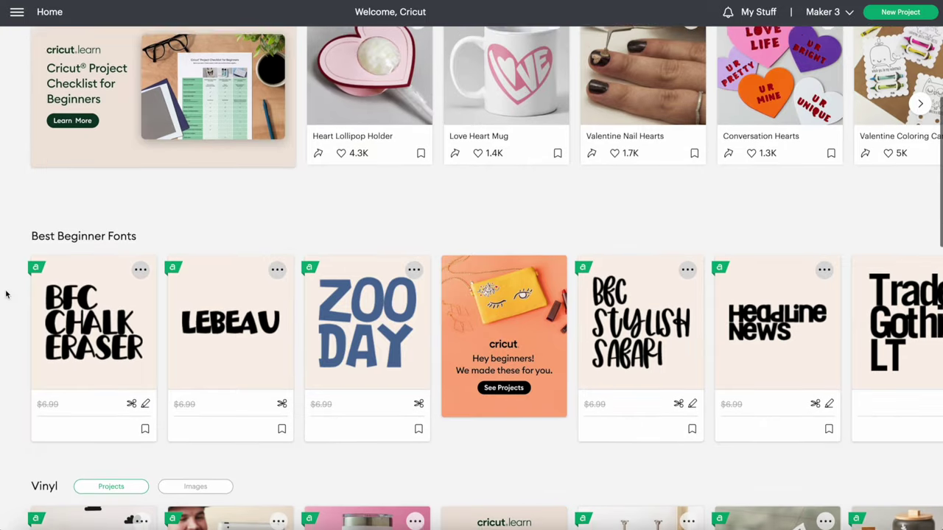
{"action": "scroll", "coordinate": [6, 294], "scroll_direction": "down", "scroll_amount": 3}
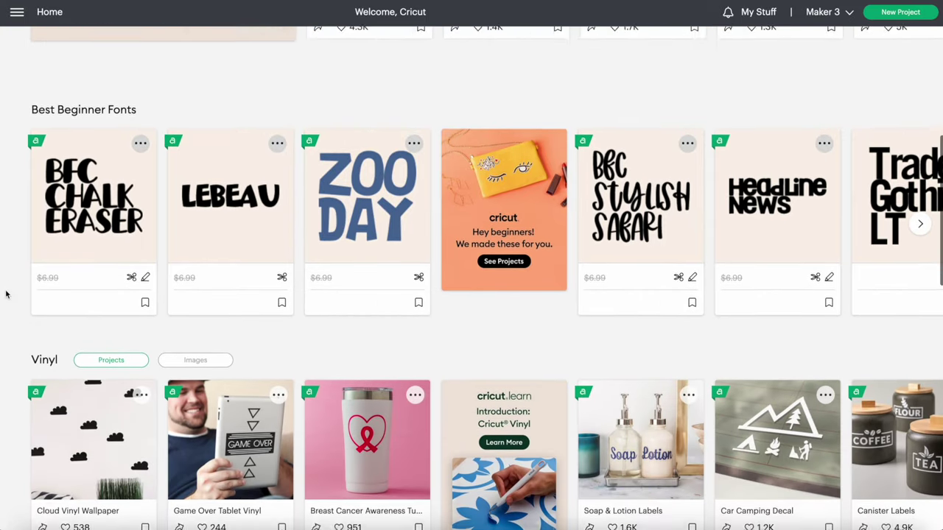
{"action": "scroll", "coordinate": [6, 294], "scroll_direction": "down", "scroll_amount": 5}
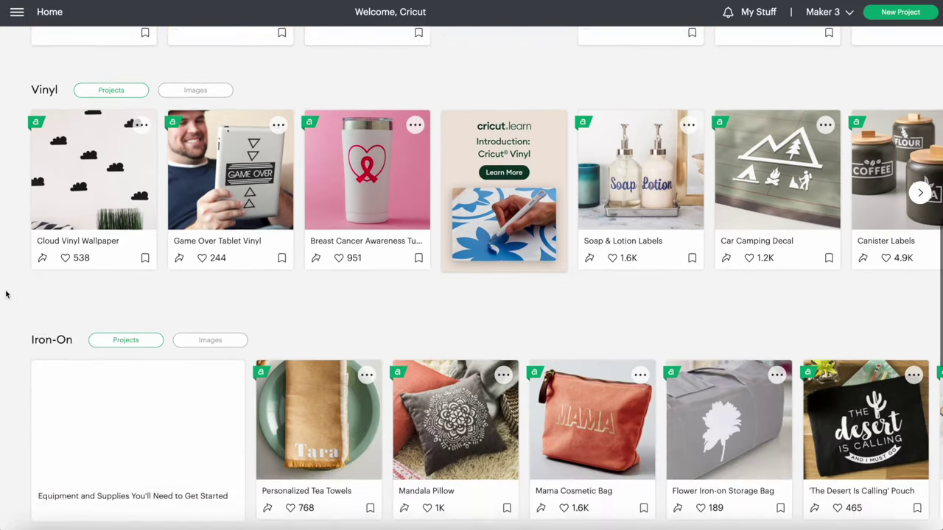
{"action": "scroll", "coordinate": [6, 294], "scroll_direction": "down", "scroll_amount": 4}
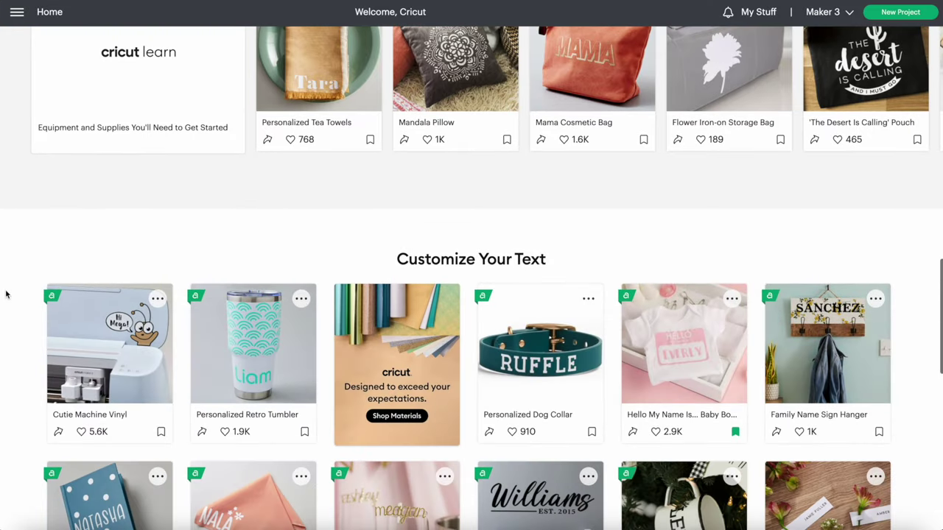
{"action": "scroll", "coordinate": [6, 294], "scroll_direction": "down", "scroll_amount": 2}
{"action": "scroll", "coordinate": [5, 295], "scroll_direction": "down", "scroll_amount": 2}
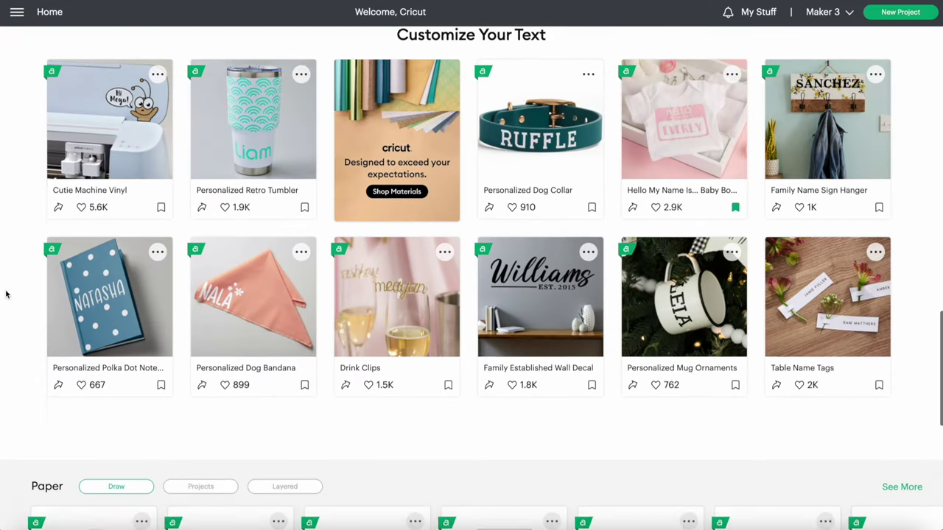
{"action": "scroll", "coordinate": [6, 294], "scroll_direction": "down", "scroll_amount": 2}
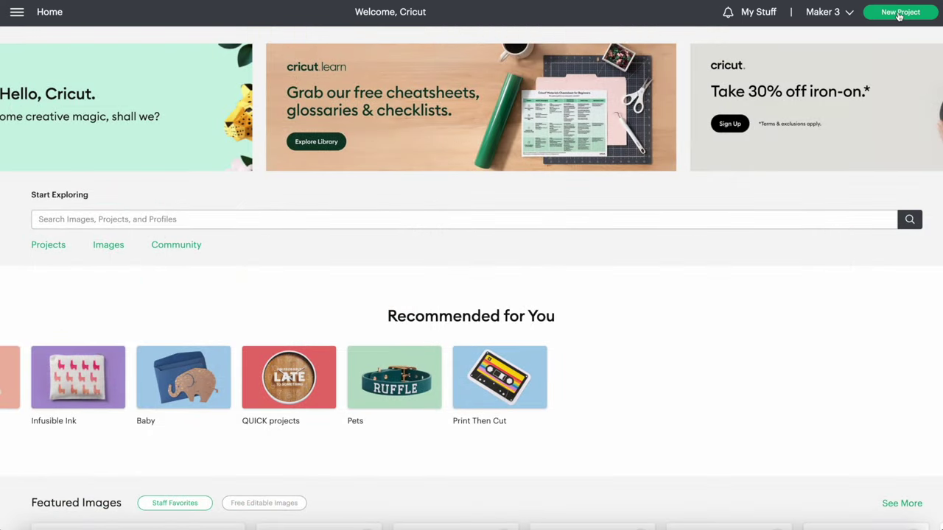
{"action": "left_click", "coordinate": [899, 13]}
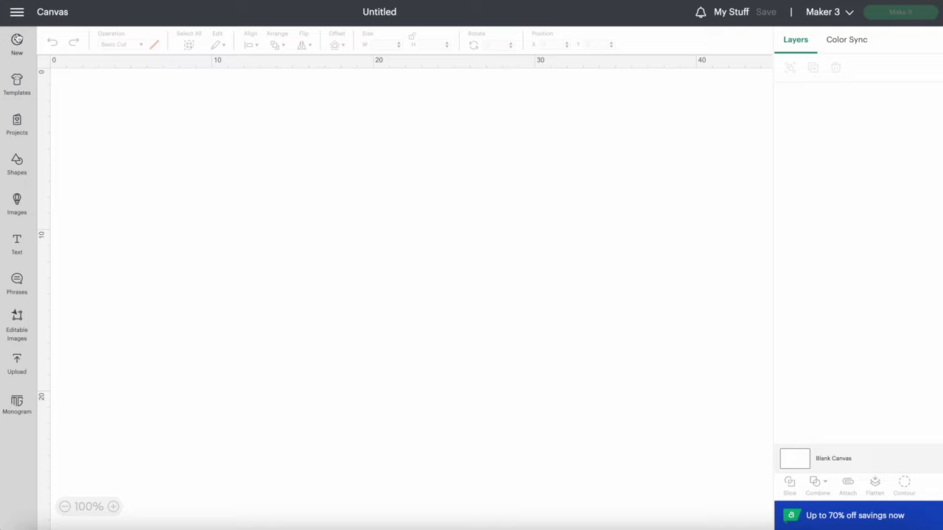
Step: Browse the canvas Templates gallery, then move on to the ready-made Projects catalogue
{"action": "left_click", "coordinate": [17, 83]}
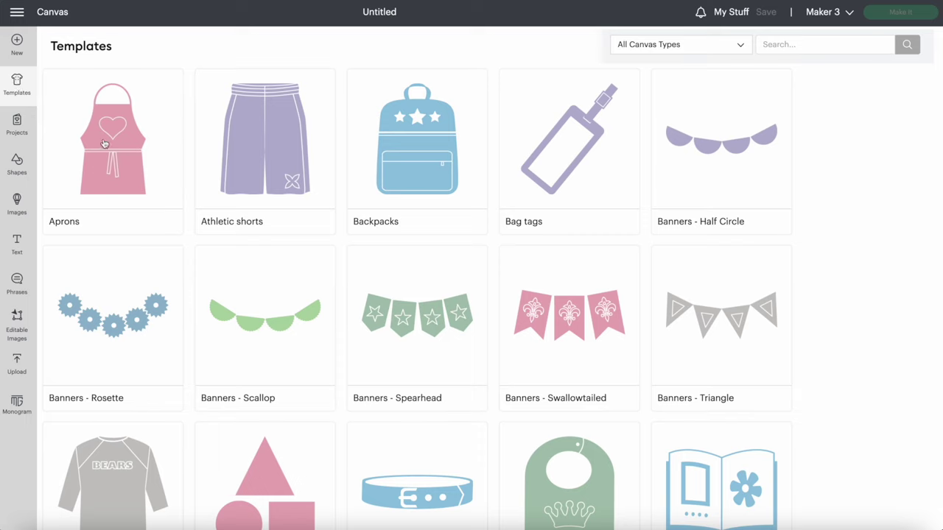
{"action": "scroll", "coordinate": [140, 221], "scroll_direction": "down", "scroll_amount": 3}
{"action": "scroll", "coordinate": [140, 221], "scroll_direction": "down", "scroll_amount": 5}
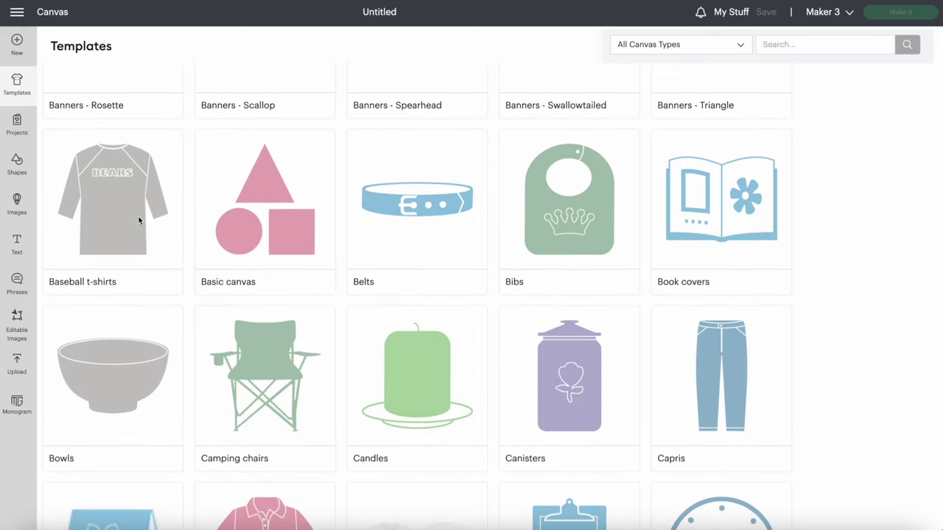
{"action": "left_click", "coordinate": [17, 123]}
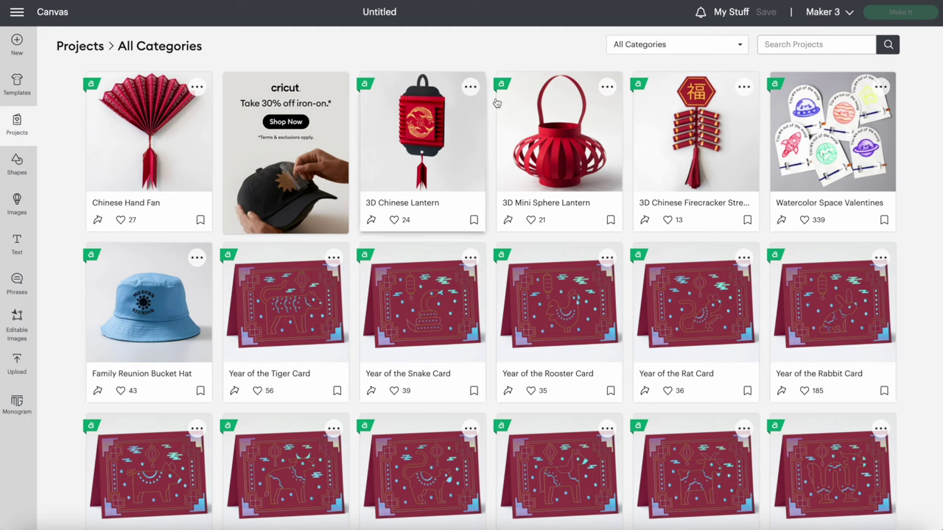
Step: Filter the project gallery to the Home category
{"action": "left_click", "coordinate": [737, 46]}
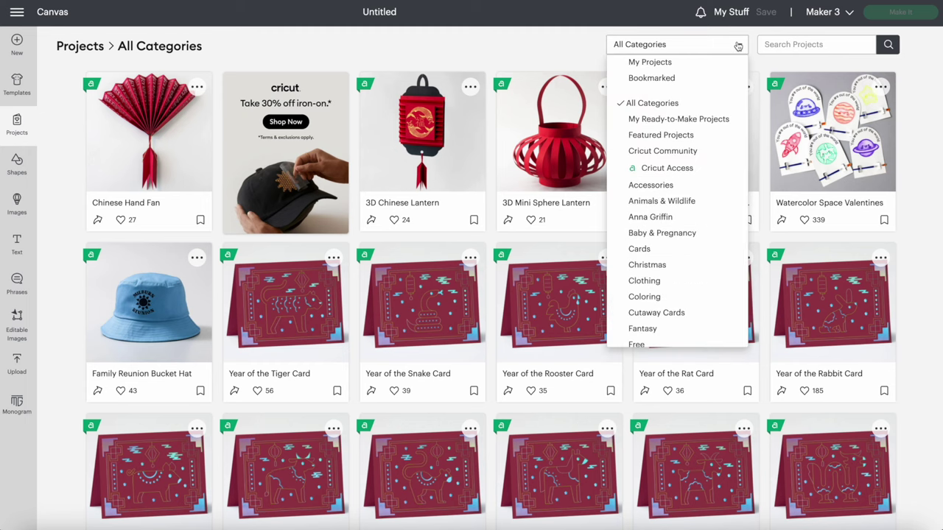
{"action": "scroll", "coordinate": [712, 195], "scroll_direction": "down", "scroll_amount": 1}
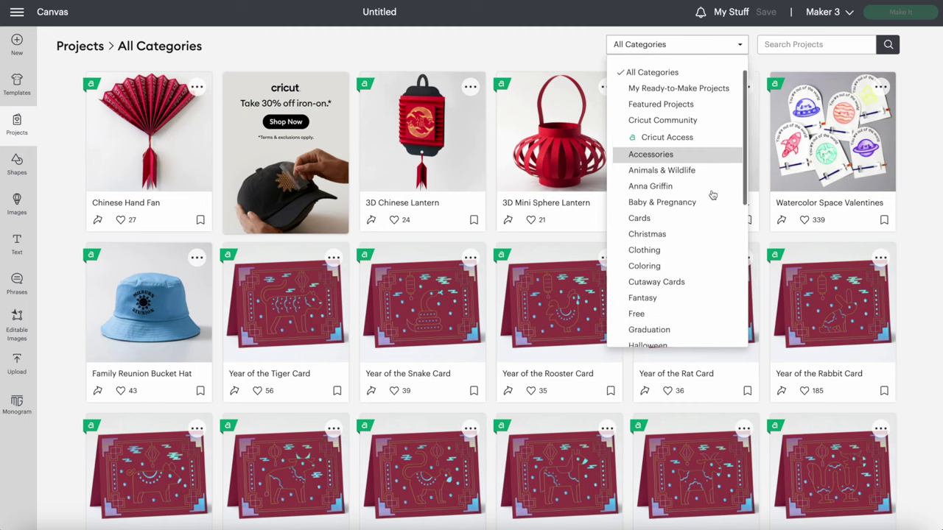
{"action": "scroll", "coordinate": [712, 195], "scroll_direction": "down", "scroll_amount": 3}
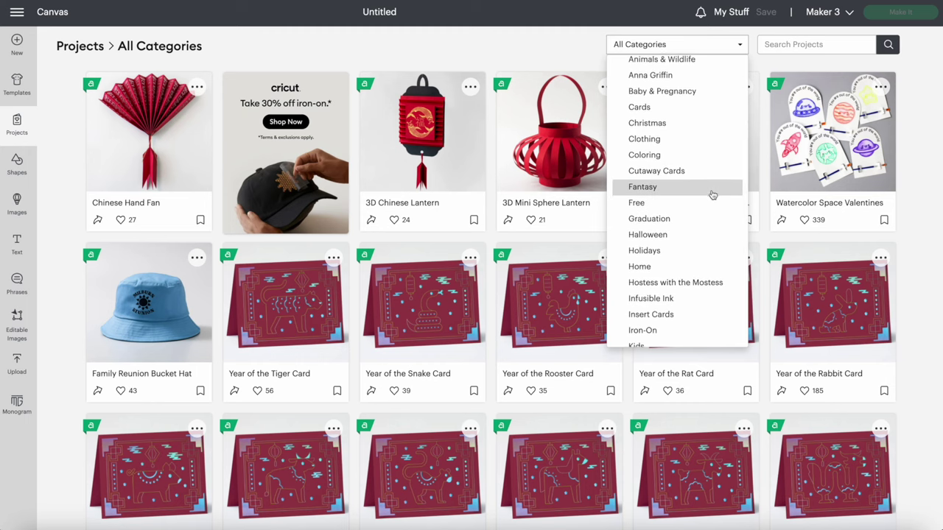
{"action": "scroll", "coordinate": [713, 196], "scroll_direction": "down", "scroll_amount": 2}
{"action": "left_click", "coordinate": [693, 209]}
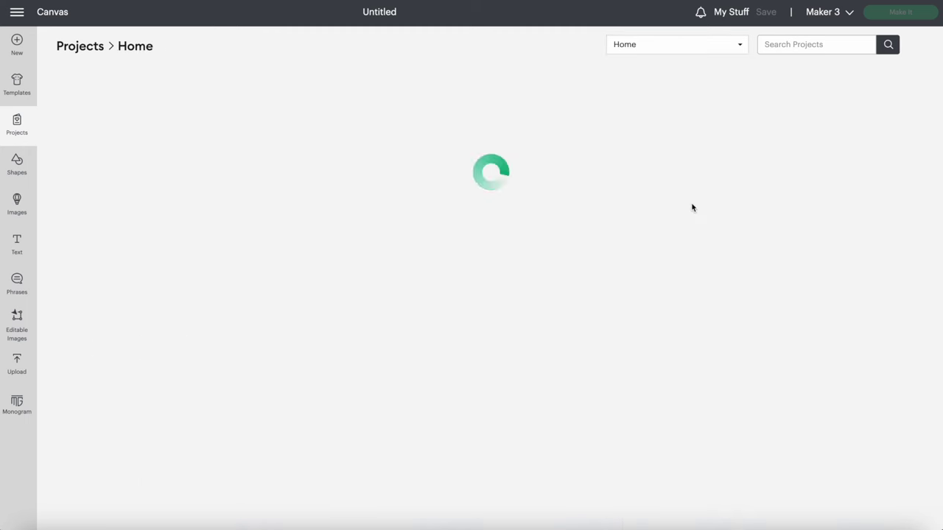
Step: Look through the Home projects, then return to the blank canvas's Shapes gallery
{"action": "scroll", "coordinate": [692, 209], "scroll_direction": "down", "scroll_amount": 2}
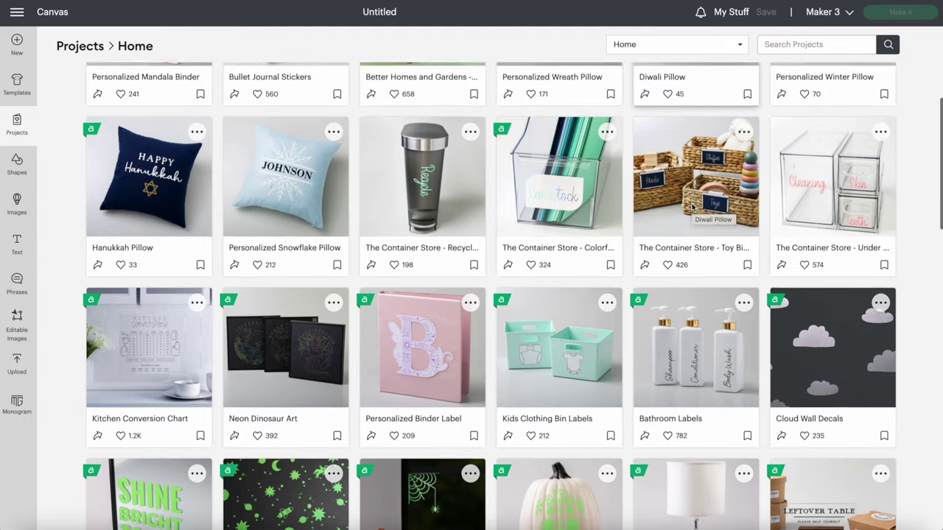
{"action": "scroll", "coordinate": [693, 208], "scroll_direction": "up", "scroll_amount": 1}
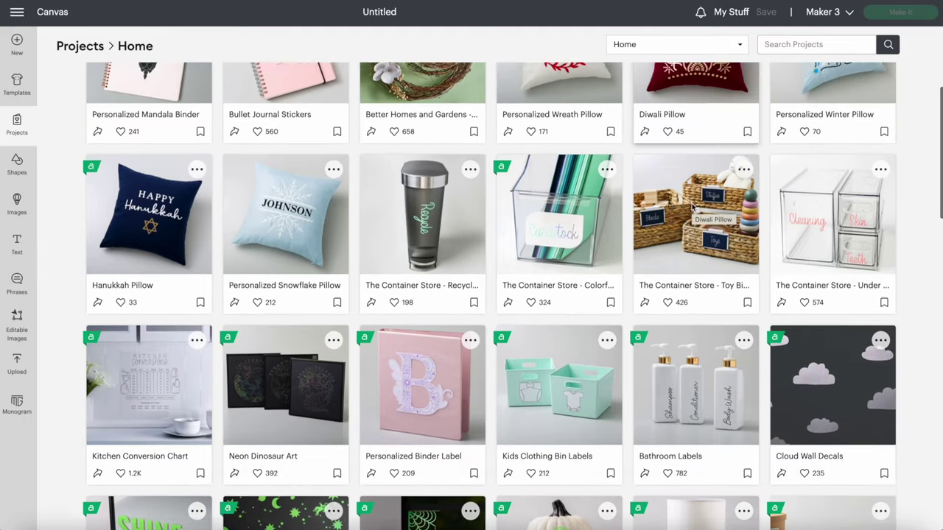
{"action": "scroll", "coordinate": [692, 209], "scroll_direction": "up", "scroll_amount": 1}
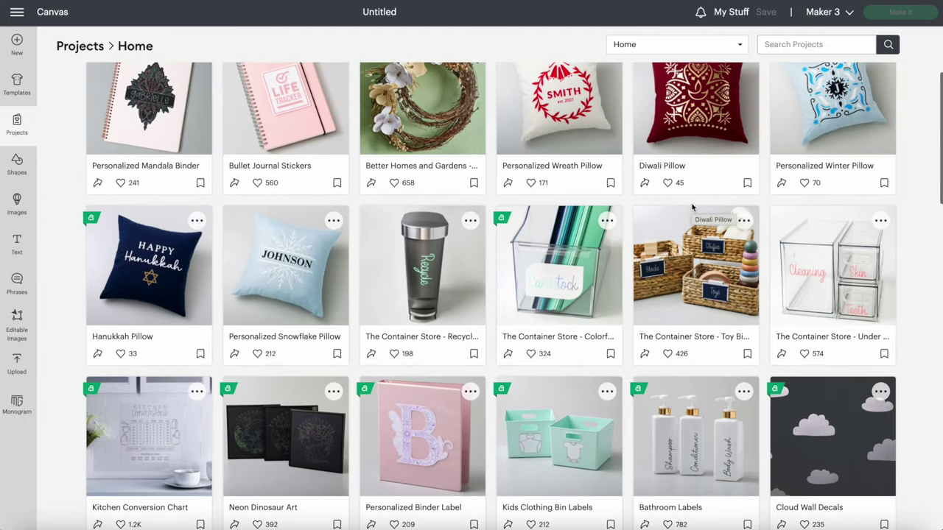
{"action": "left_click", "coordinate": [21, 165]}
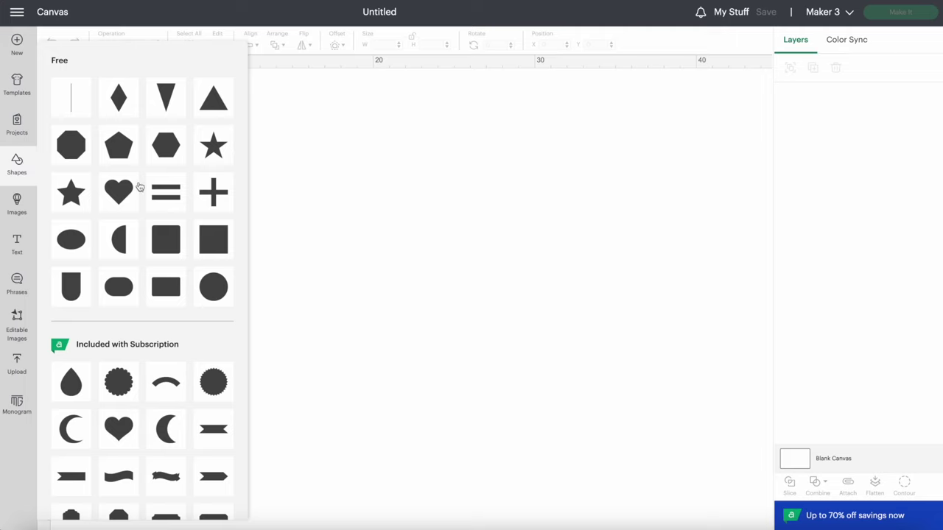
Step: Add the Overlapping Ovals subscription shape and drag it to the canvas top centre
{"action": "scroll", "coordinate": [157, 211], "scroll_direction": "down", "scroll_amount": 2}
{"action": "scroll", "coordinate": [157, 210], "scroll_direction": "down", "scroll_amount": 5}
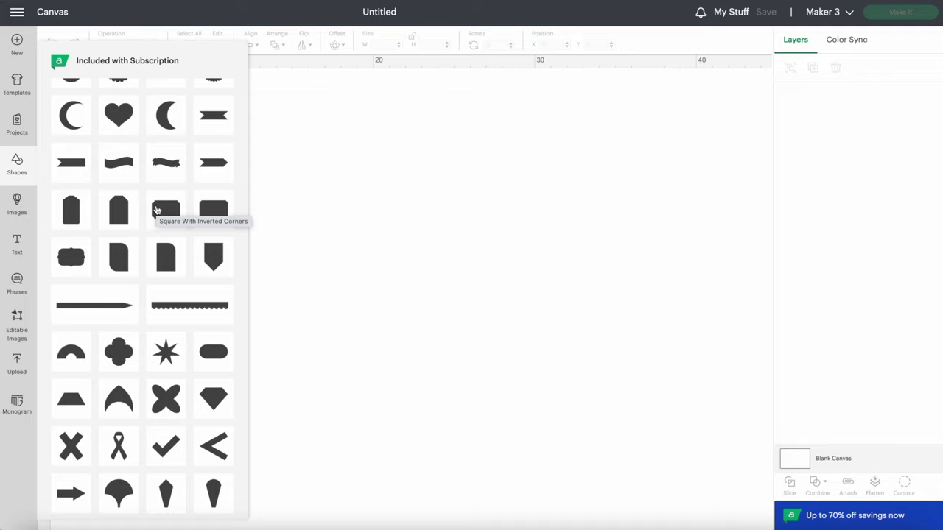
{"action": "left_click", "coordinate": [168, 404]}
{"action": "left_click_drag", "start_coordinate": [116, 132], "coordinate": [438, 154]}
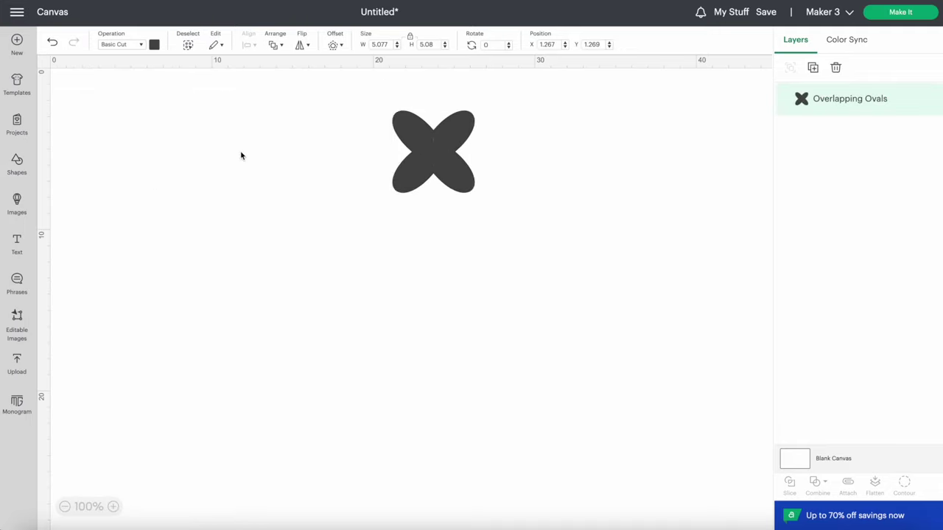
{"action": "left_click", "coordinate": [241, 154]}
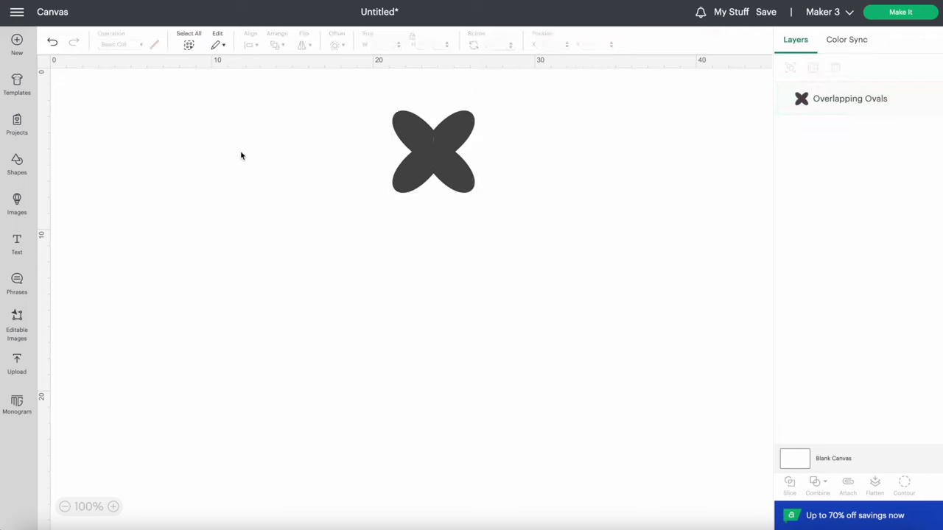
Step: Search the image library for flower images with 'flo' and scroll the results
{"action": "left_click", "coordinate": [18, 202]}
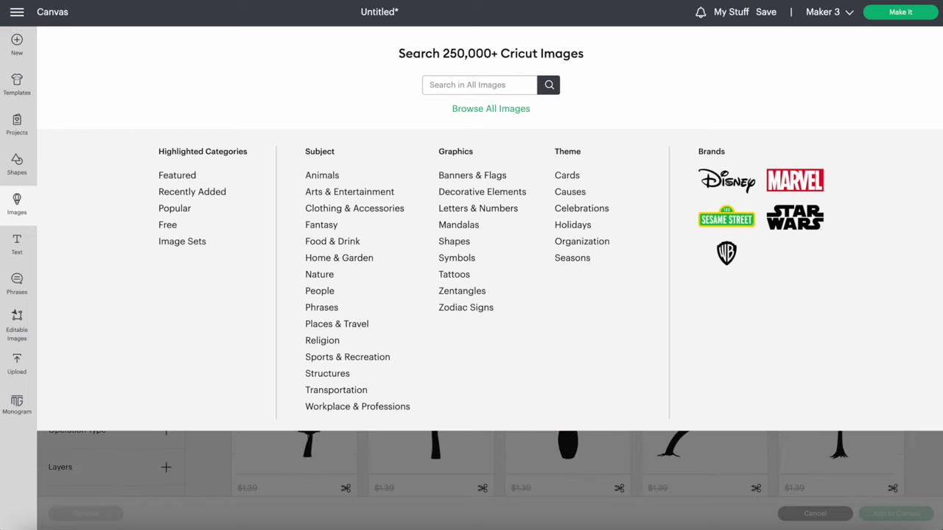
{"action": "type", "text": "flower"}
{"action": "key", "text": "Return"}
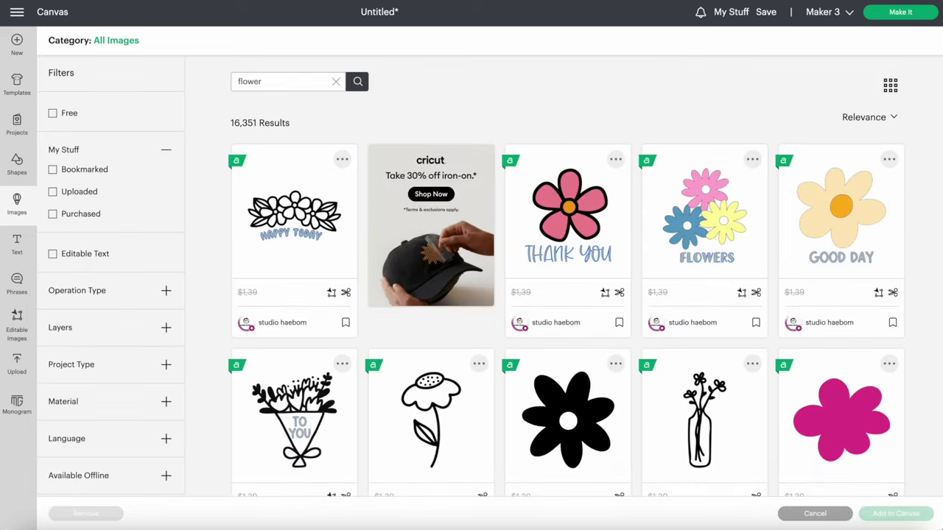
{"action": "scroll", "coordinate": [211, 236], "scroll_direction": "down", "scroll_amount": 3}
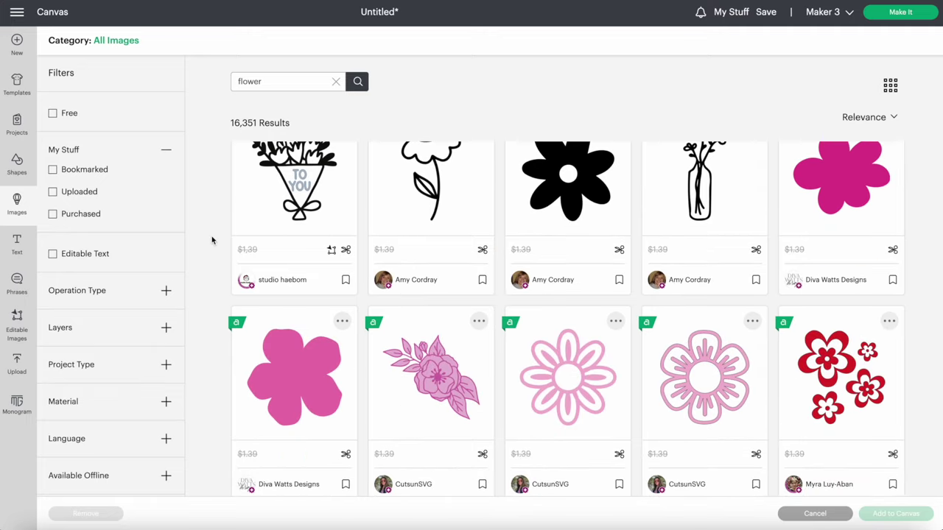
{"action": "scroll", "coordinate": [211, 236], "scroll_direction": "down", "scroll_amount": 1}
{"action": "scroll", "coordinate": [211, 236], "scroll_direction": "down", "scroll_amount": 3}
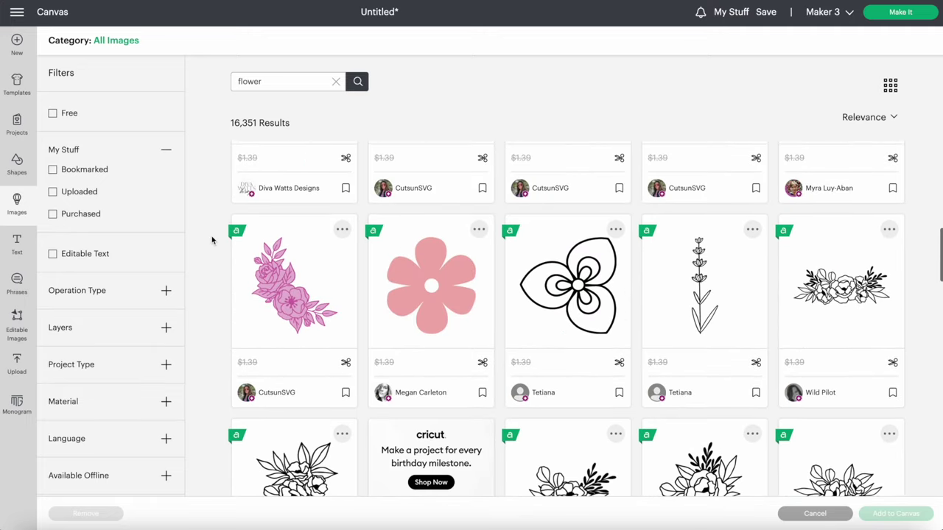
Step: Add the pink five-petal flower to the canvas and place it just left of the ovals
{"action": "left_click", "coordinate": [420, 270]}
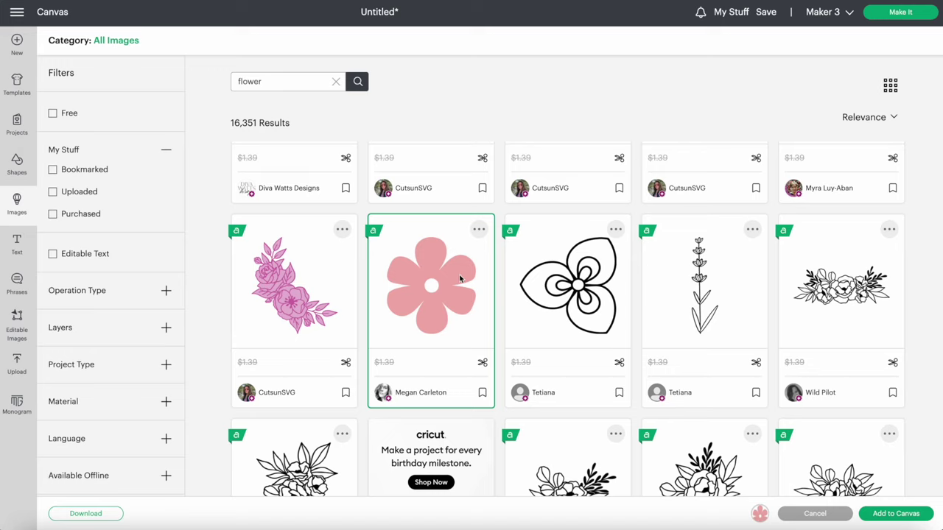
{"action": "left_click", "coordinate": [896, 513]}
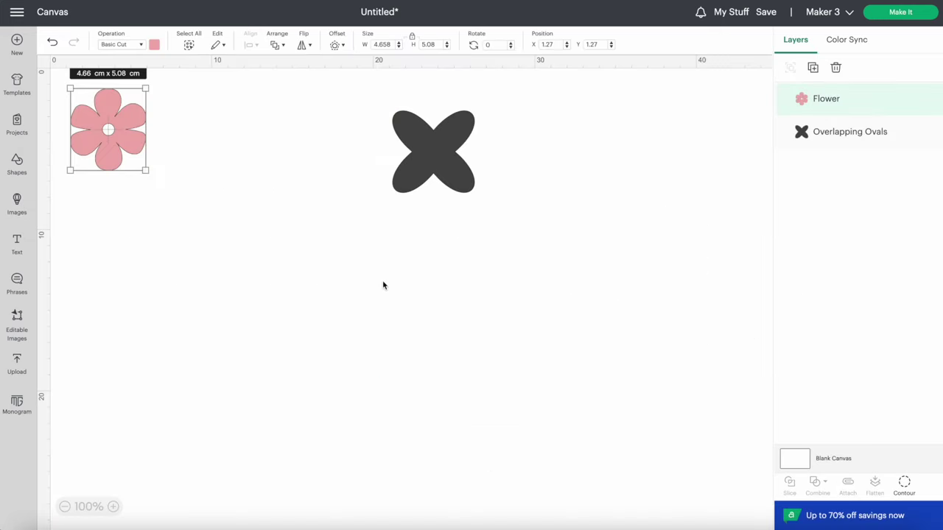
{"action": "left_click_drag", "start_coordinate": [120, 128], "coordinate": [314, 160]}
{"action": "left_click", "coordinate": [174, 162]}
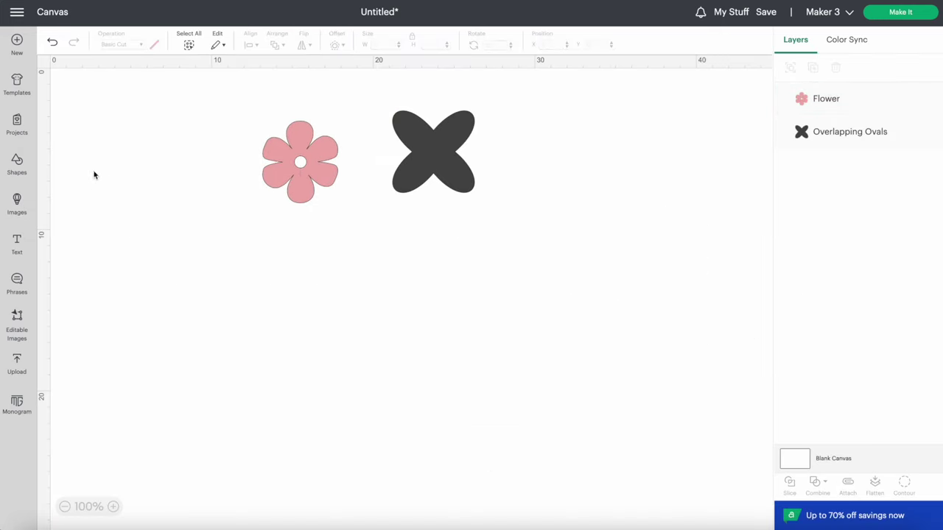
Step: Add a text layer reading 'test' and drag it beneath the flower
{"action": "left_click", "coordinate": [17, 244]}
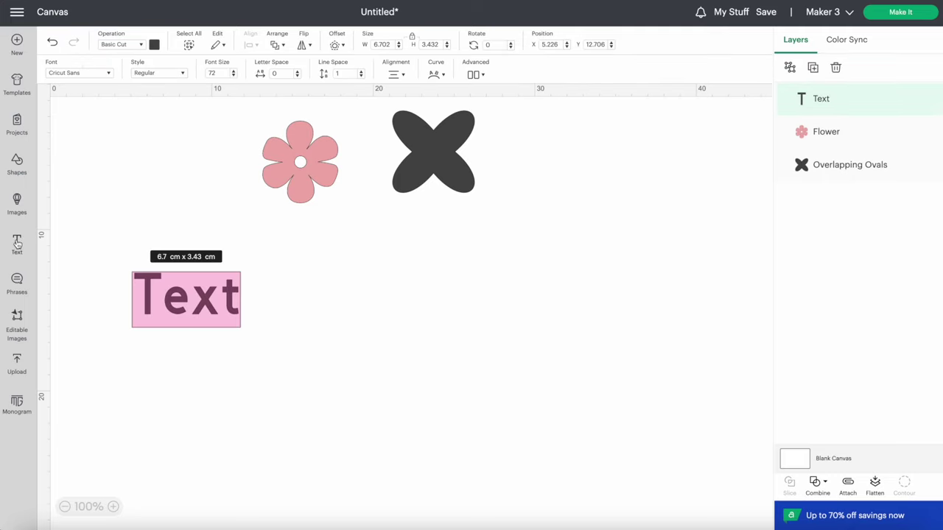
{"action": "type", "text": "test"}
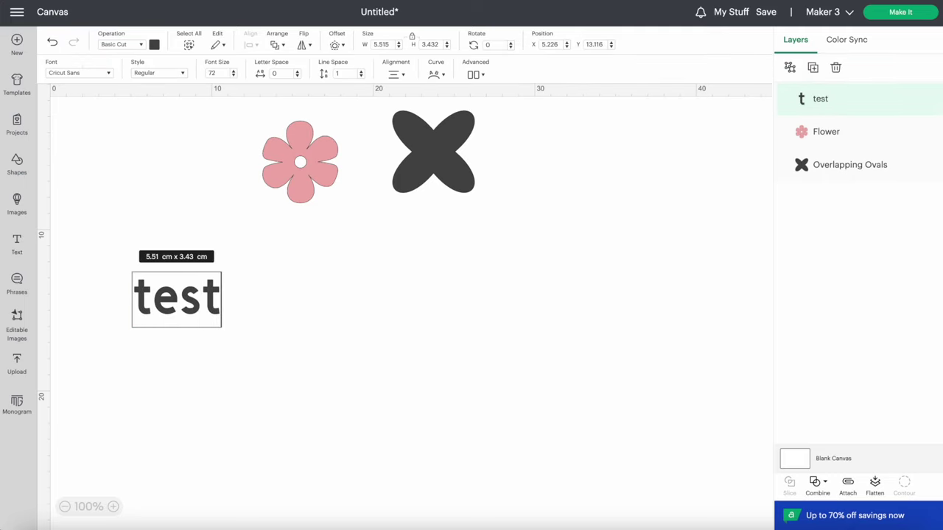
{"action": "left_click", "coordinate": [314, 377]}
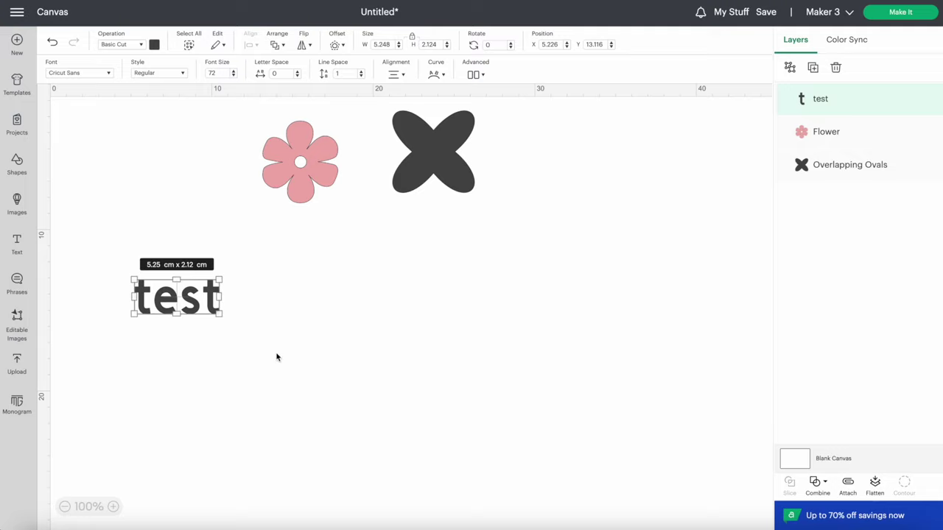
{"action": "left_click_drag", "start_coordinate": [189, 310], "coordinate": [338, 286]}
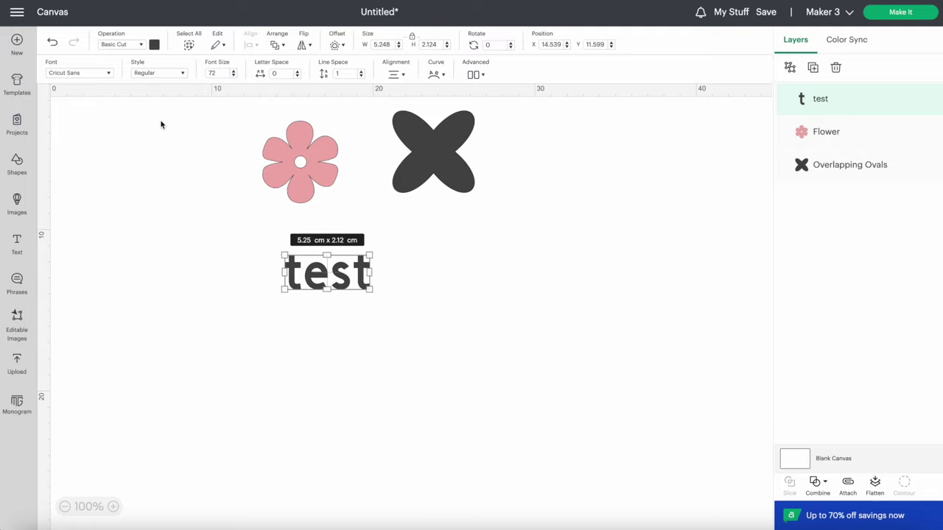
Step: Set the 'test' text to the bookmarked Milky Matcha Personal Use font, growing it to 7.586 × 3.174
{"action": "left_click", "coordinate": [72, 74]}
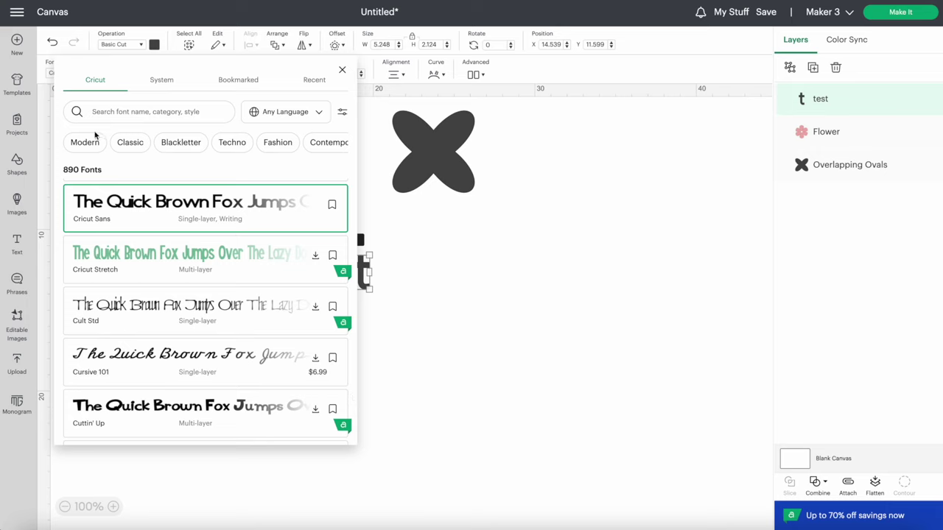
{"action": "scroll", "coordinate": [134, 225], "scroll_direction": "down", "scroll_amount": 1}
{"action": "scroll", "coordinate": [135, 226], "scroll_direction": "down", "scroll_amount": 5}
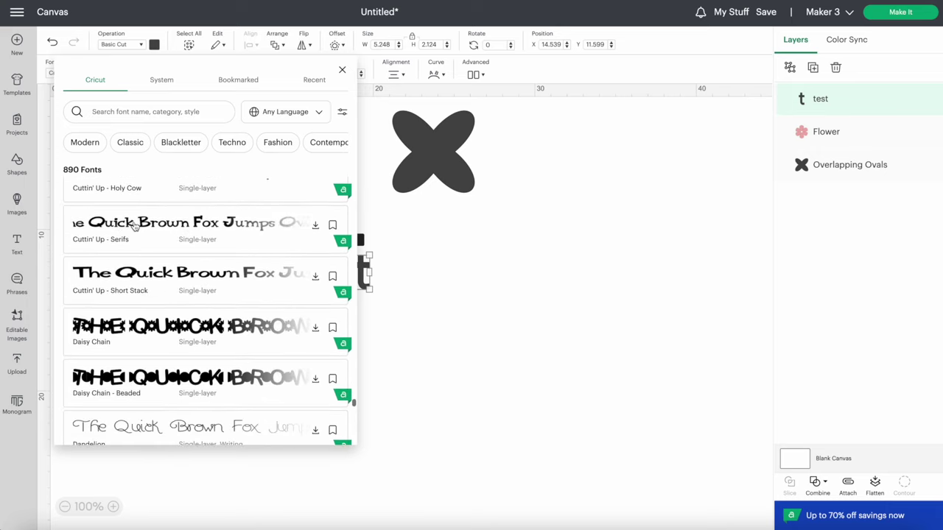
{"action": "left_click", "coordinate": [161, 83]}
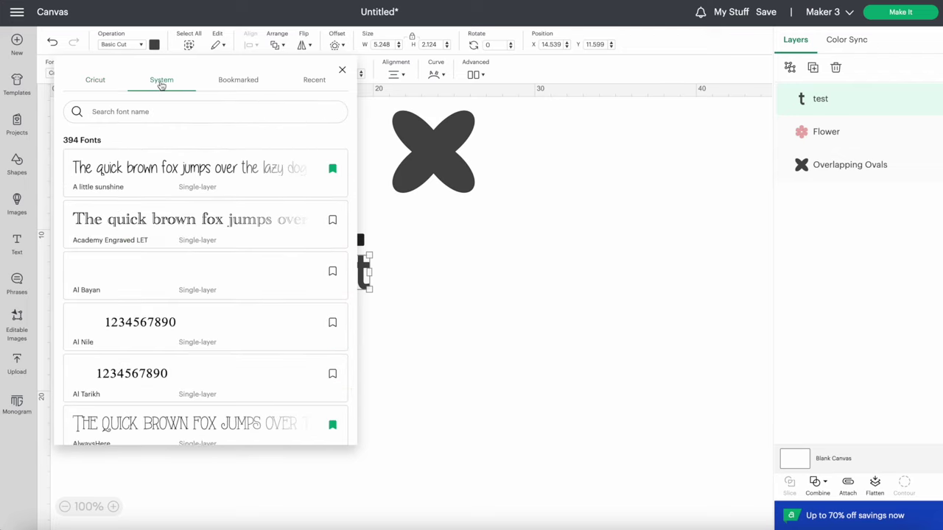
{"action": "scroll", "coordinate": [183, 228], "scroll_direction": "down", "scroll_amount": 4}
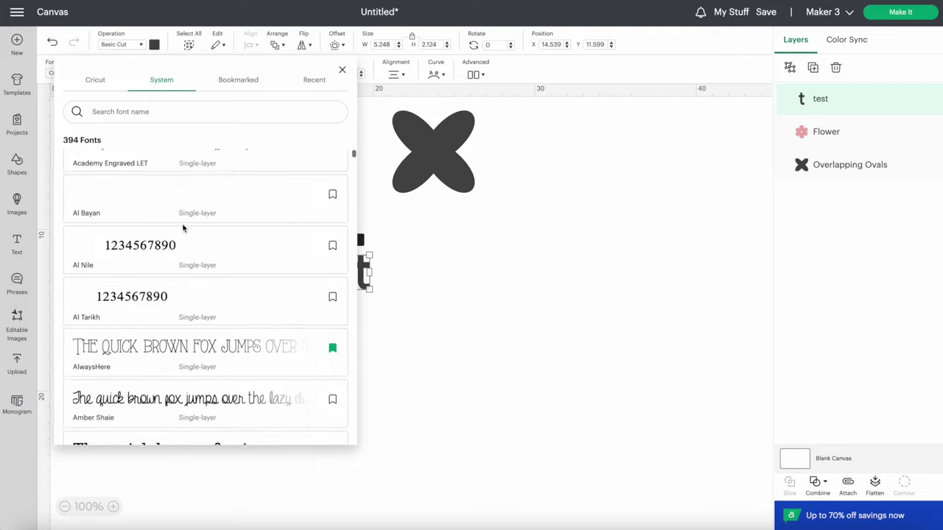
{"action": "scroll", "coordinate": [182, 228], "scroll_direction": "down", "scroll_amount": 5}
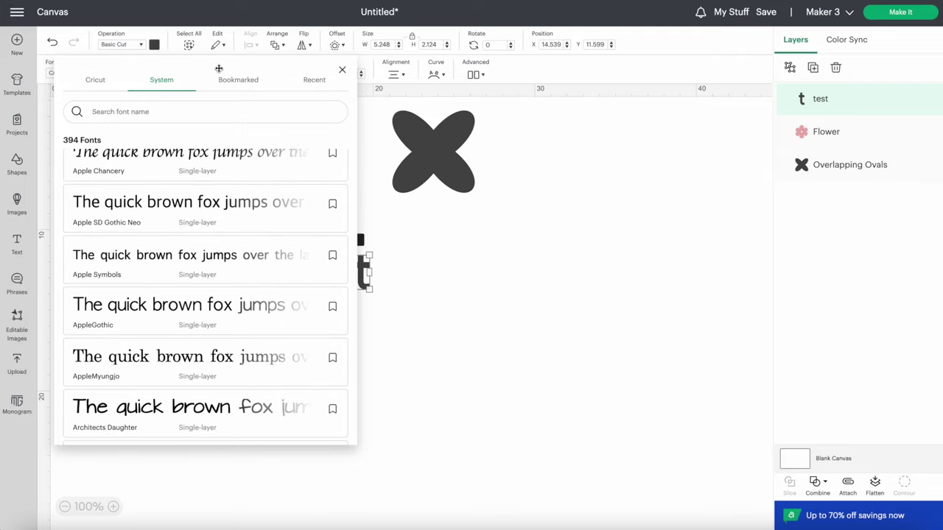
{"action": "left_click", "coordinate": [242, 84]}
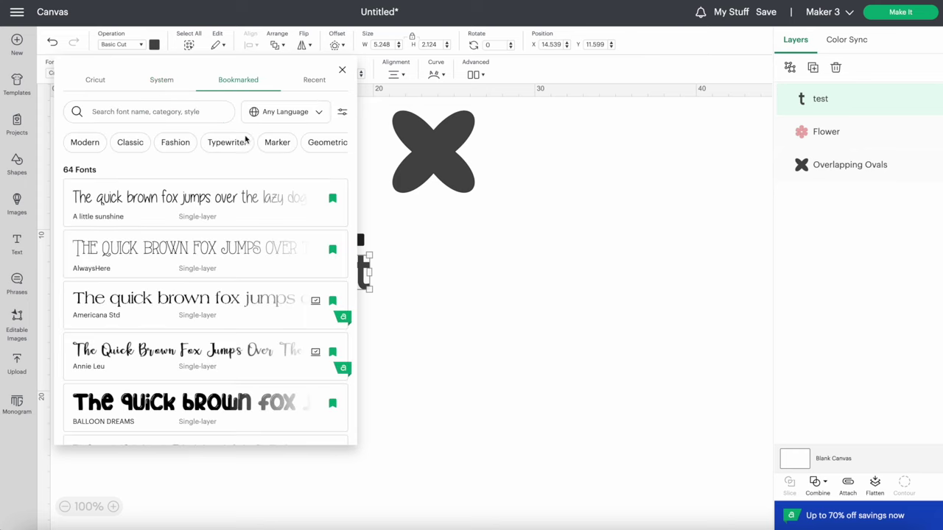
{"action": "scroll", "coordinate": [245, 257], "scroll_direction": "down", "scroll_amount": 5}
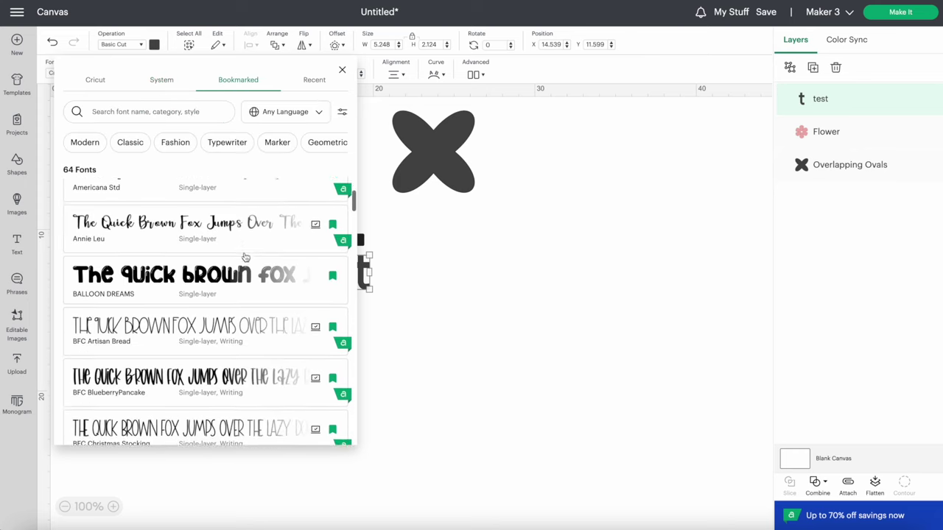
{"action": "scroll", "coordinate": [246, 257], "scroll_direction": "down", "scroll_amount": 10}
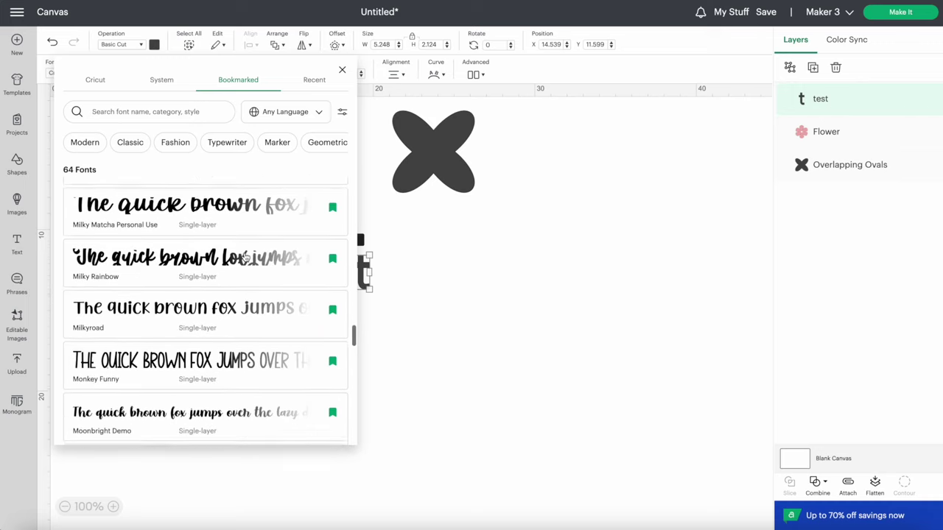
{"action": "scroll", "coordinate": [245, 257], "scroll_direction": "up", "scroll_amount": 1}
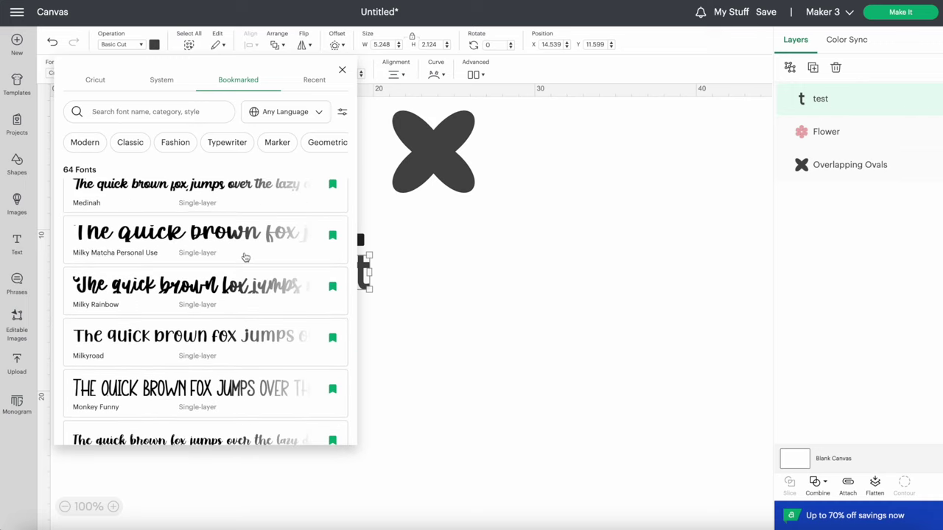
{"action": "left_click", "coordinate": [168, 233]}
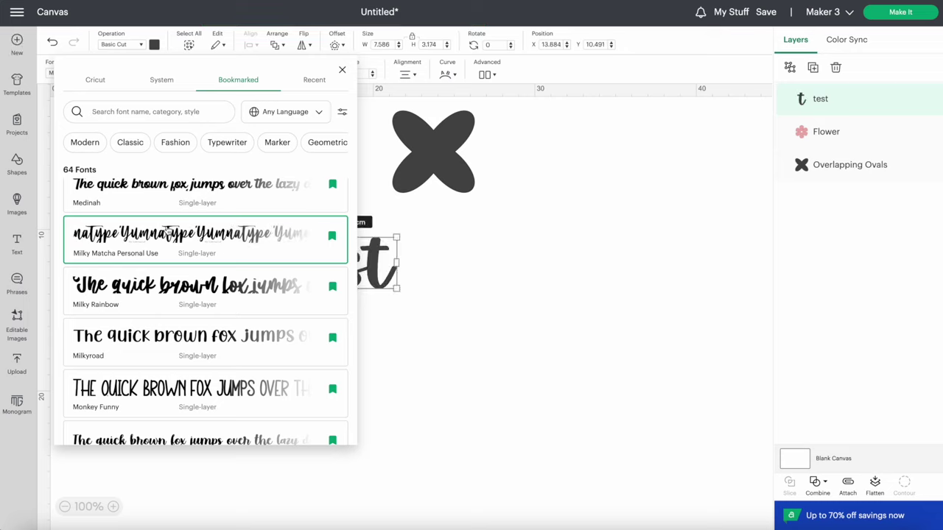
Step: Enlarge 'test' to about 19.895 × 8.325 cm and colour it light yellow
{"action": "left_click", "coordinate": [469, 293]}
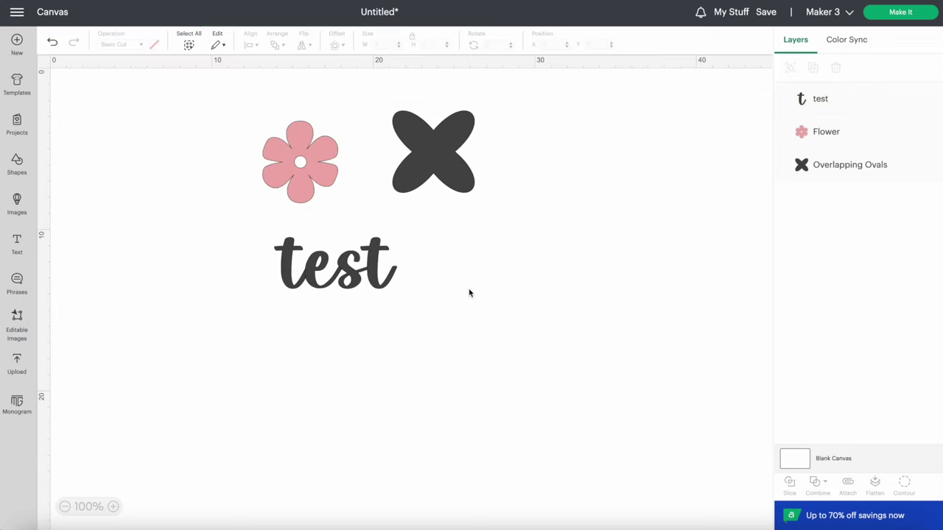
{"action": "left_click_drag", "start_coordinate": [371, 267], "coordinate": [631, 360]}
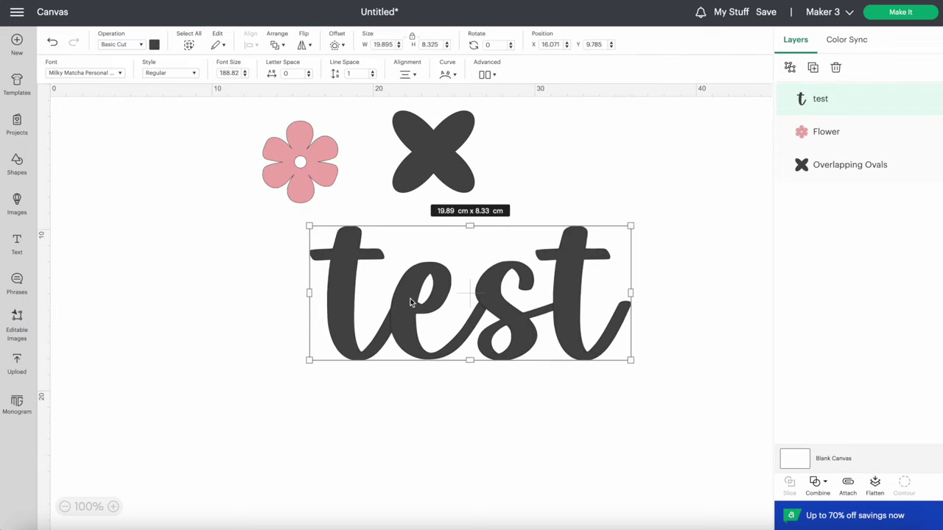
{"action": "left_click", "coordinate": [154, 44]}
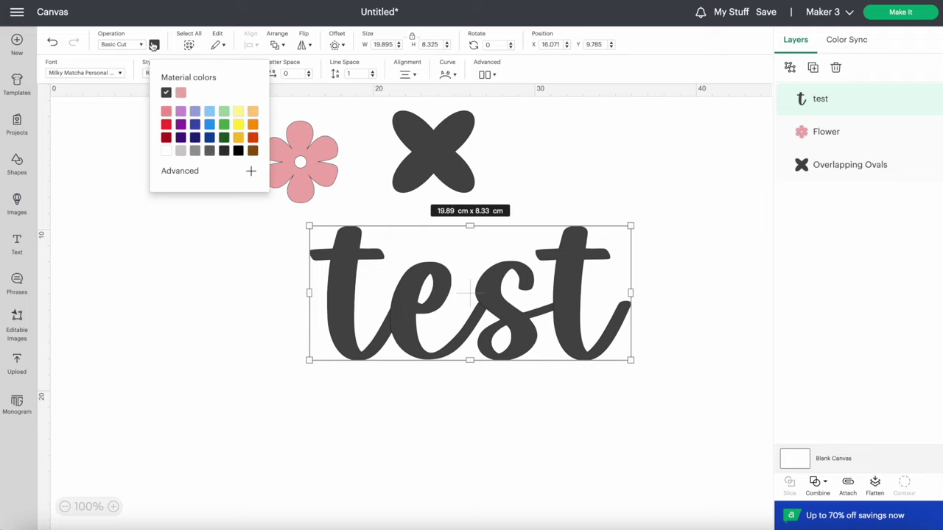
{"action": "left_click", "coordinate": [238, 112]}
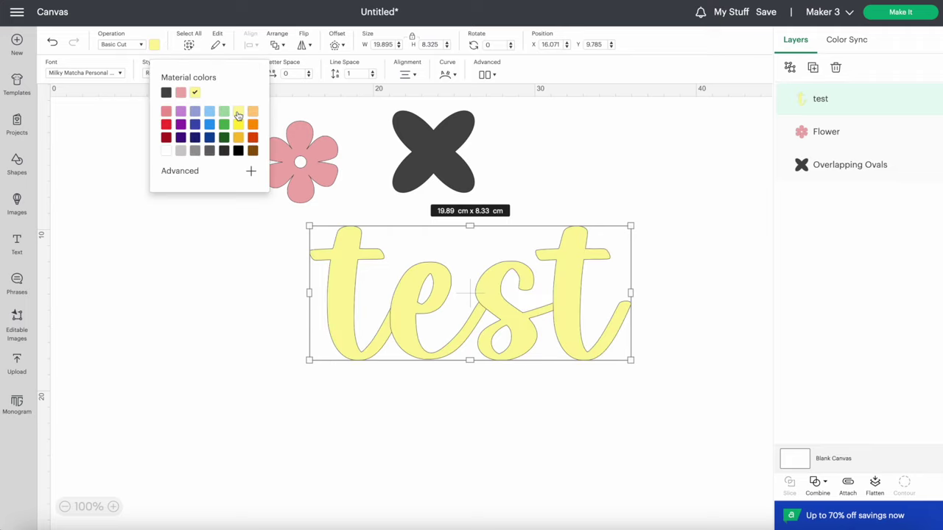
{"action": "left_click", "coordinate": [336, 404]}
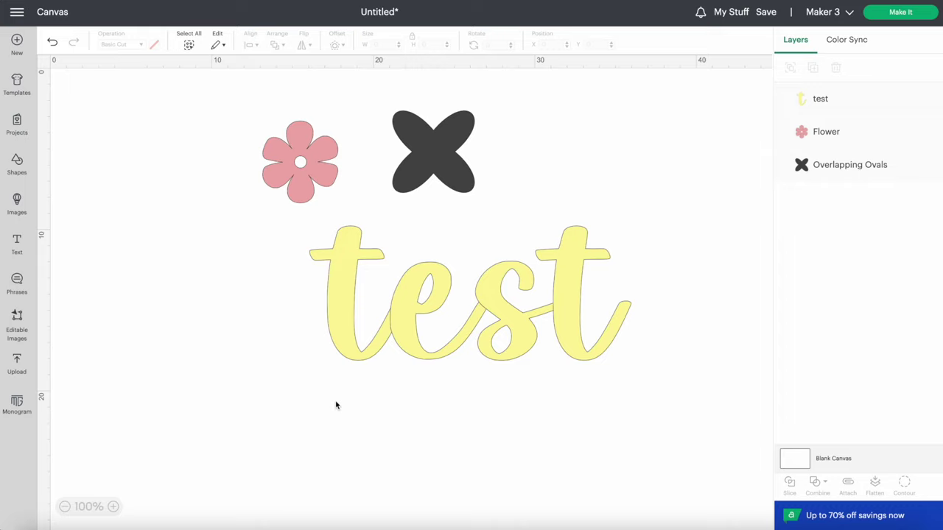
{"action": "key", "text": "ctrl+z"}
{"action": "left_click", "coordinate": [410, 305]}
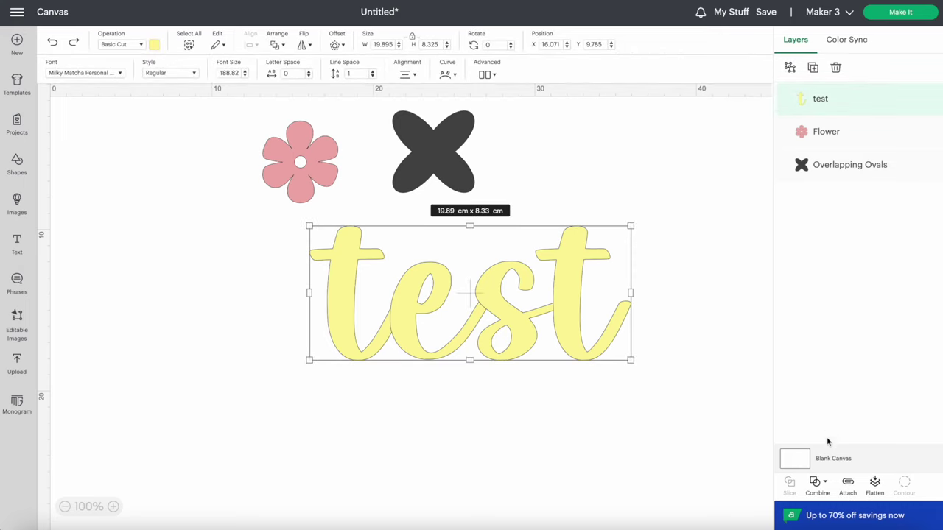
Step: Unite the yellow 'test' letters into one shape using Combine > Unite
{"action": "left_click", "coordinate": [822, 486]}
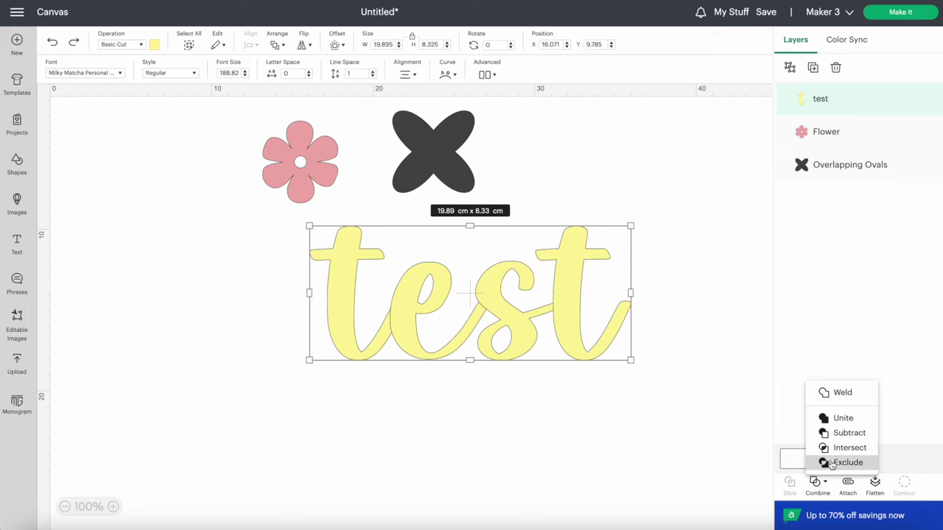
{"action": "left_click", "coordinate": [837, 419]}
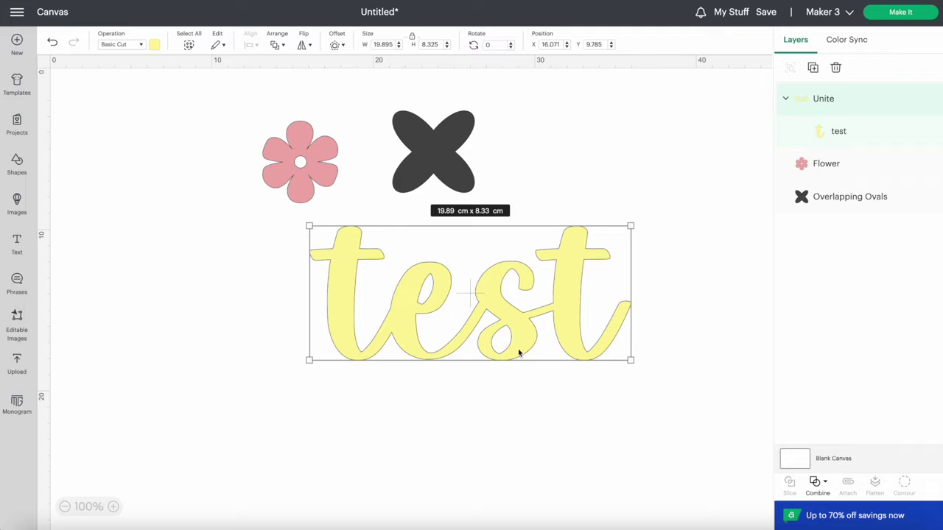
{"action": "left_click", "coordinate": [543, 422]}
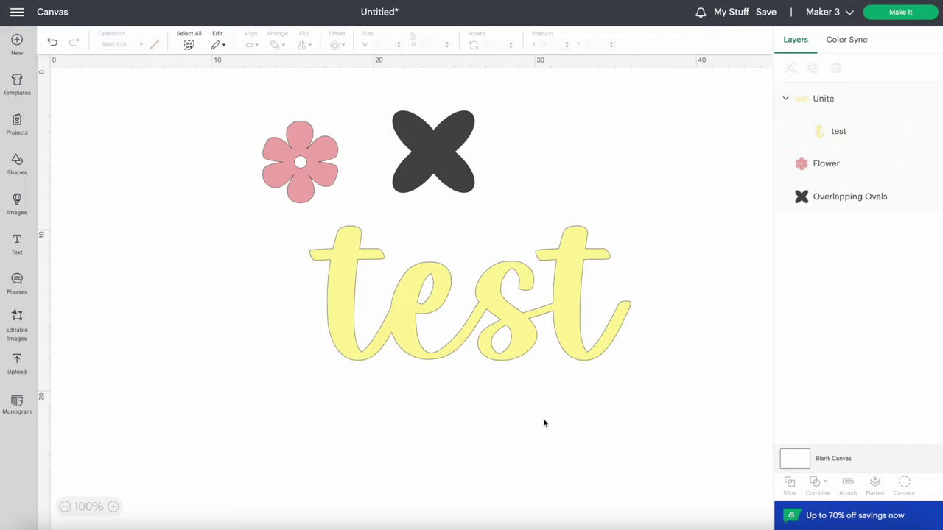
{"action": "left_click", "coordinate": [569, 334]}
Step: Shrink the 'test' text to about 14.78 × 6.185 cm and move it under the flower
{"action": "left_click_drag", "start_coordinate": [629, 359], "coordinate": [549, 325]}
{"action": "left_click_drag", "start_coordinate": [508, 302], "coordinate": [467, 297]}
{"action": "left_click", "coordinate": [502, 354]}
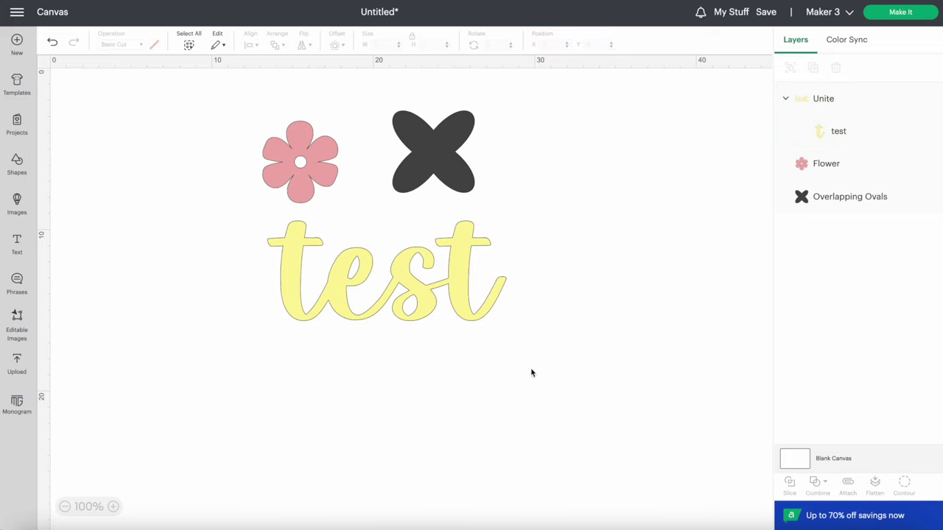
Step: Select the flower, ovals and text together and color them all yellow
{"action": "left_click_drag", "start_coordinate": [531, 372], "coordinate": [255, 131]}
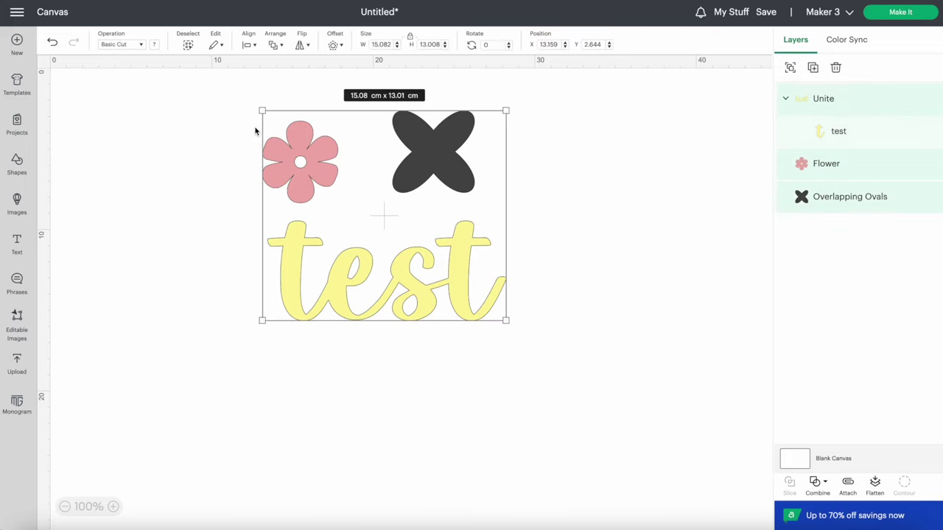
{"action": "left_click", "coordinate": [154, 46]}
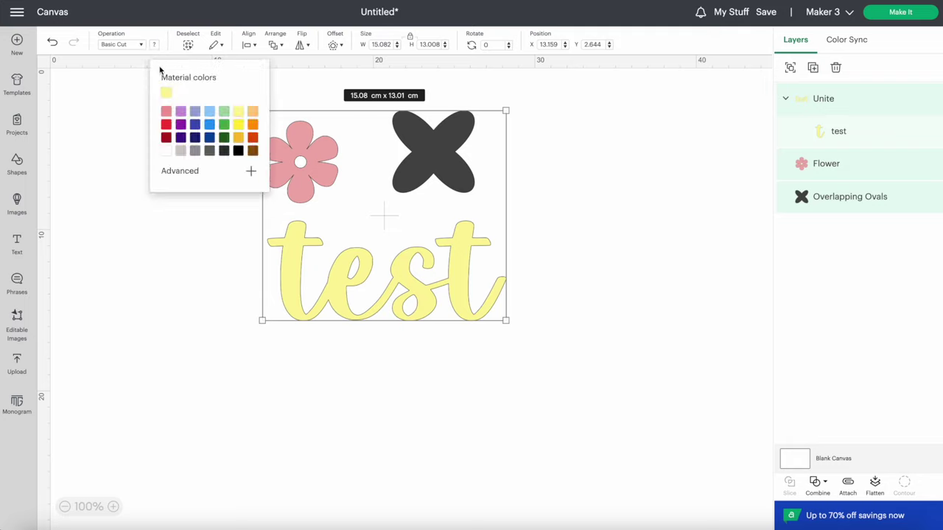
{"action": "left_click", "coordinate": [166, 93]}
{"action": "left_click", "coordinate": [167, 94]}
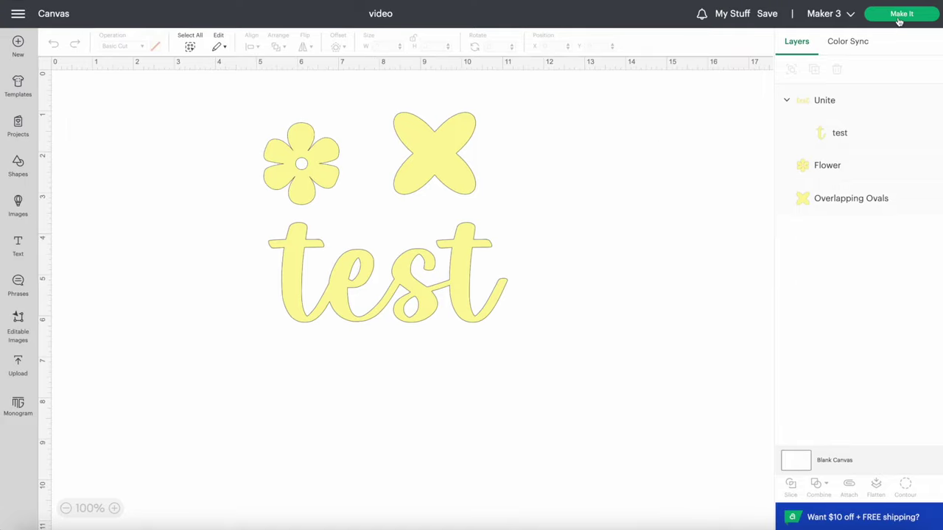
Step: Send the design to Make on a 12 in × 12 in mat and continue to material setup
{"action": "left_click", "coordinate": [899, 16]}
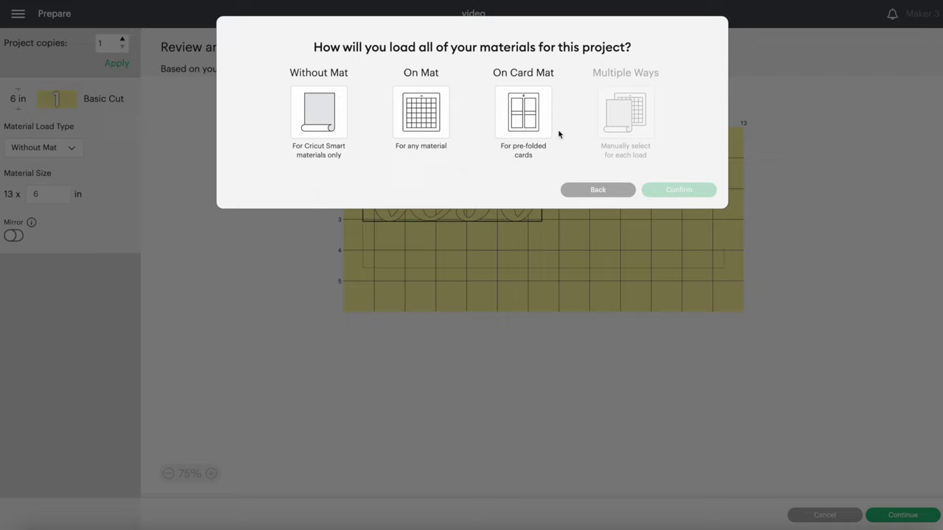
{"action": "left_click", "coordinate": [435, 123]}
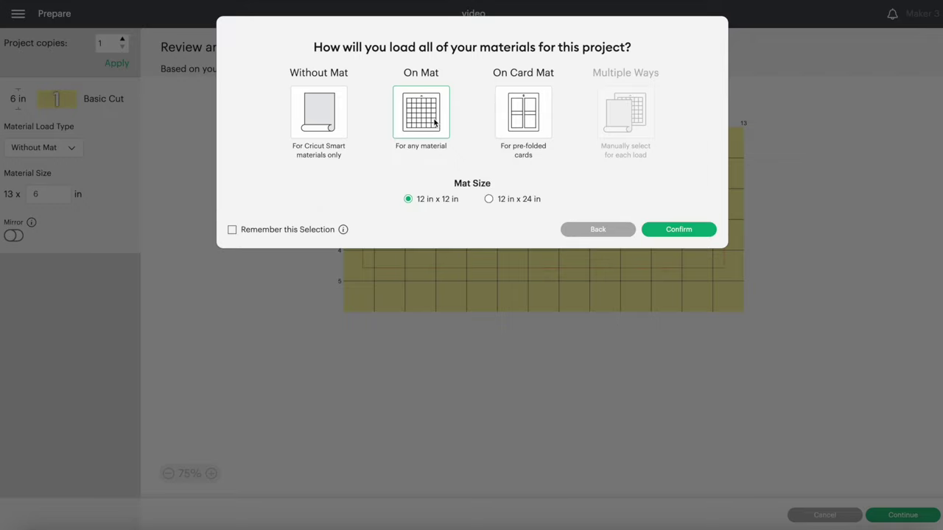
{"action": "left_click", "coordinate": [665, 231]}
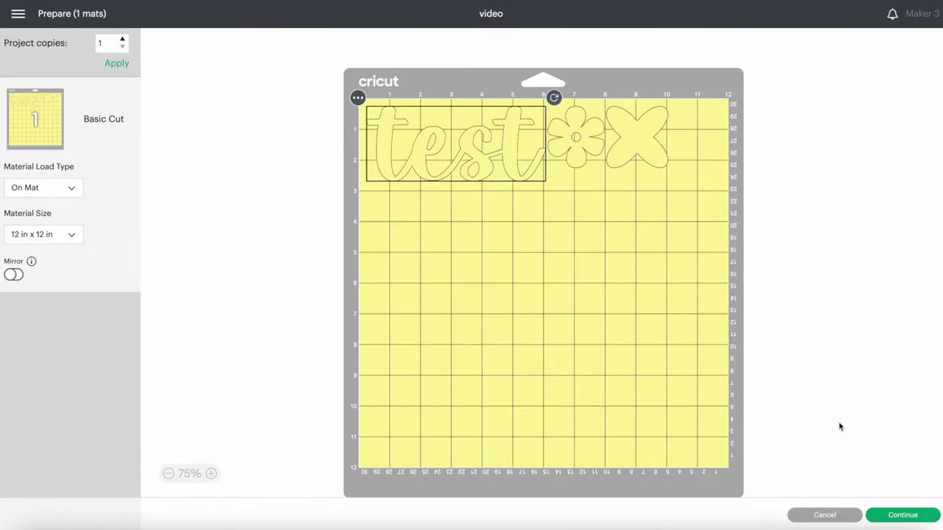
{"action": "left_click", "coordinate": [895, 512]}
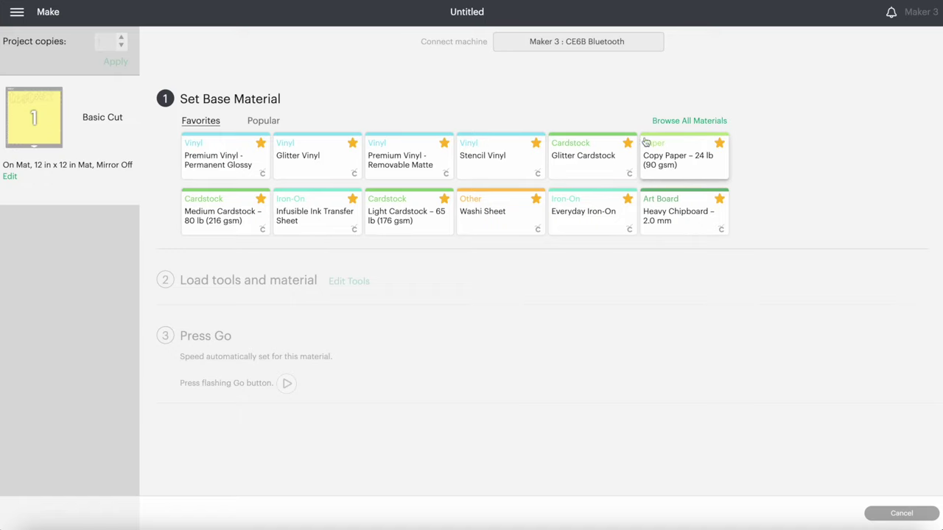
Step: From all Paper materials, choose Copy Paper – 24 lb (90 gsm) as the base material
{"action": "left_click", "coordinate": [678, 123]}
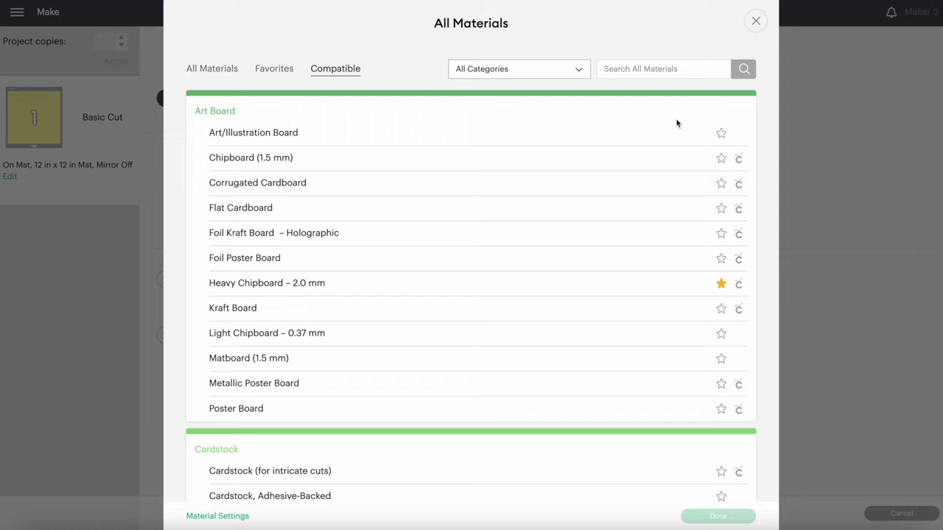
{"action": "left_click", "coordinate": [578, 69]}
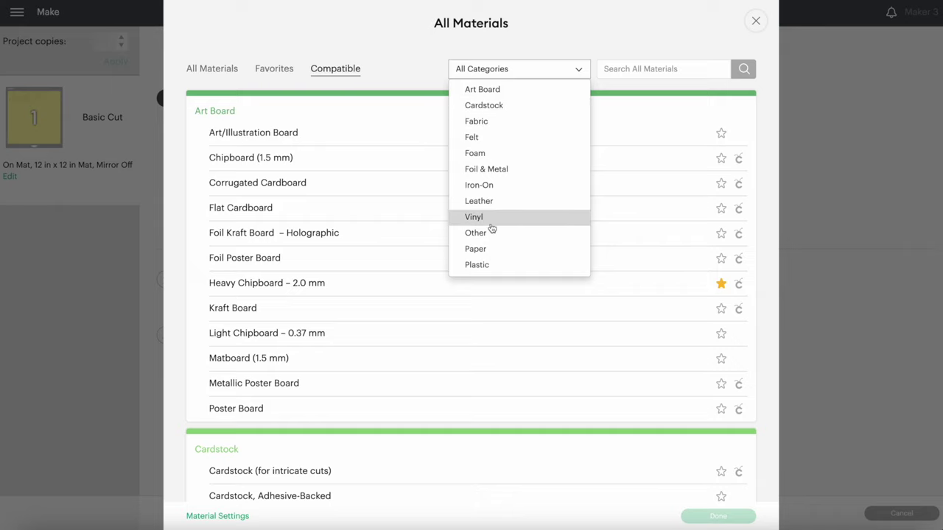
{"action": "left_click", "coordinate": [495, 249]}
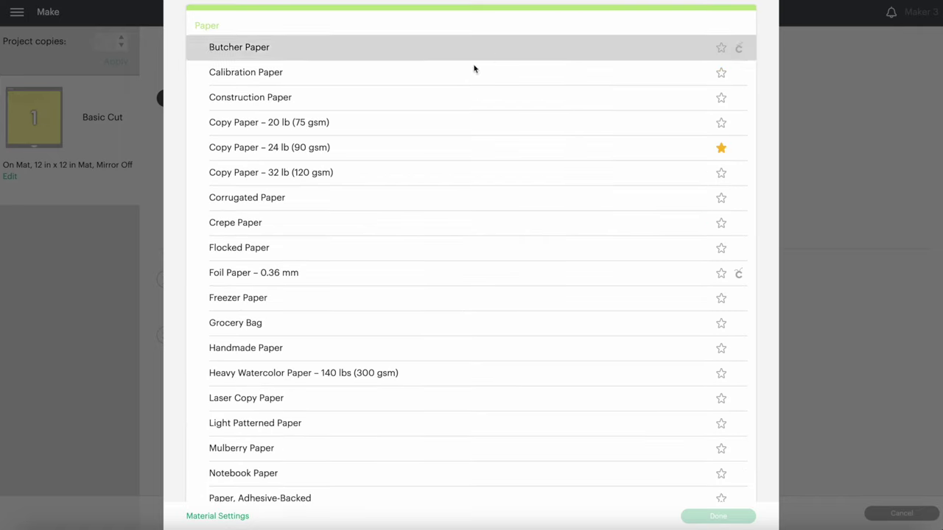
{"action": "left_click", "coordinate": [357, 148]}
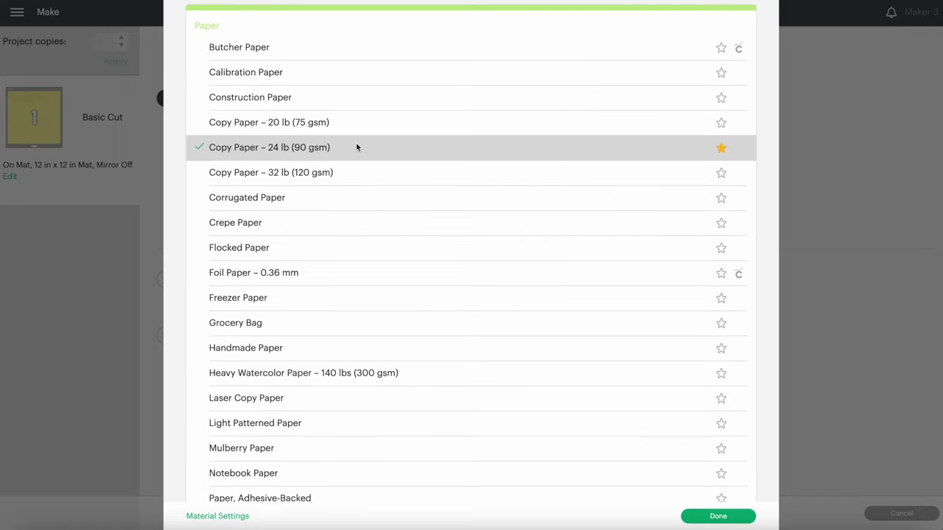
{"action": "left_click", "coordinate": [701, 516]}
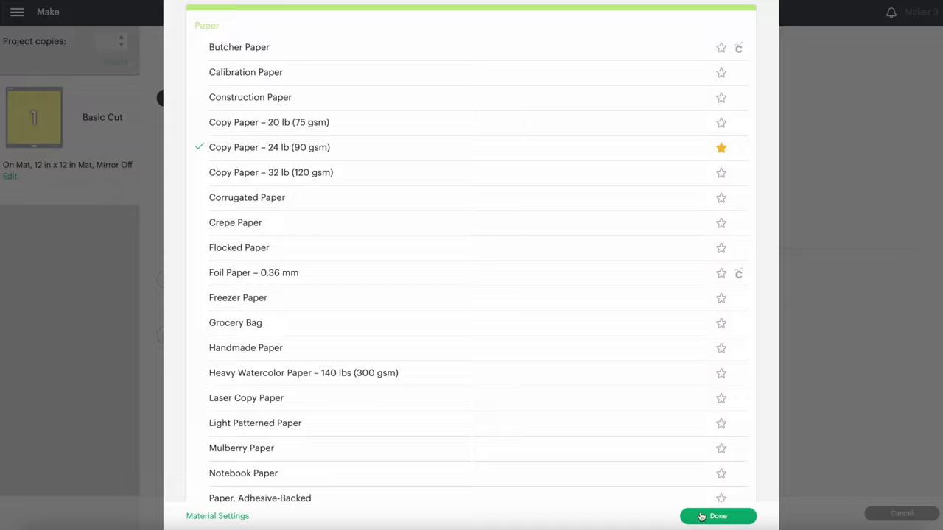